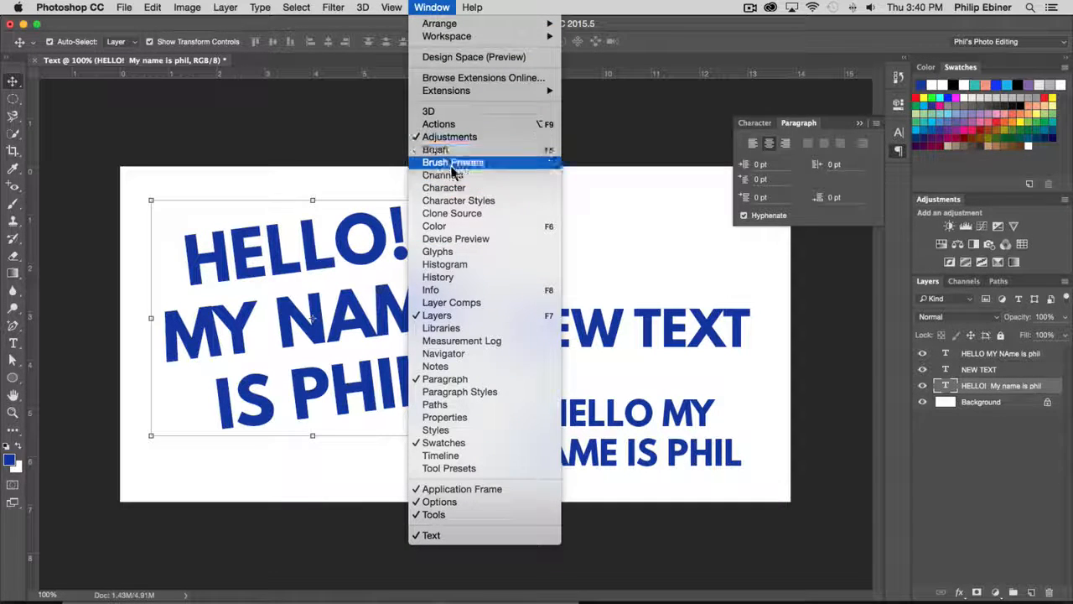
Step: Separate the Paragraph and Character panels into floating panels and place them side by side over the canvas's upper edge
left_click(802, 125)
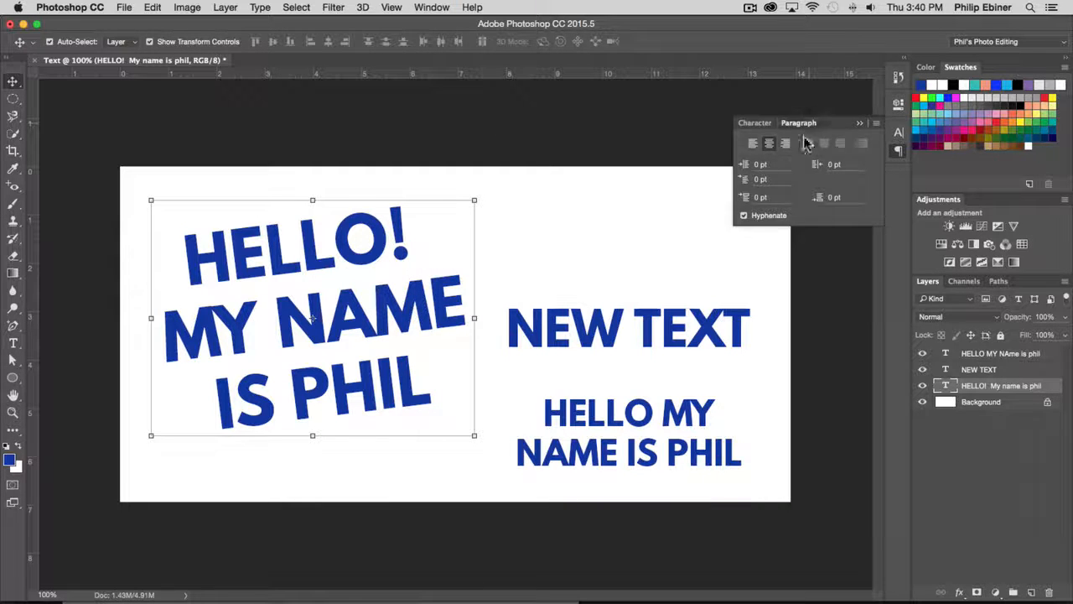
left_click_drag(801, 125, 583, 89)
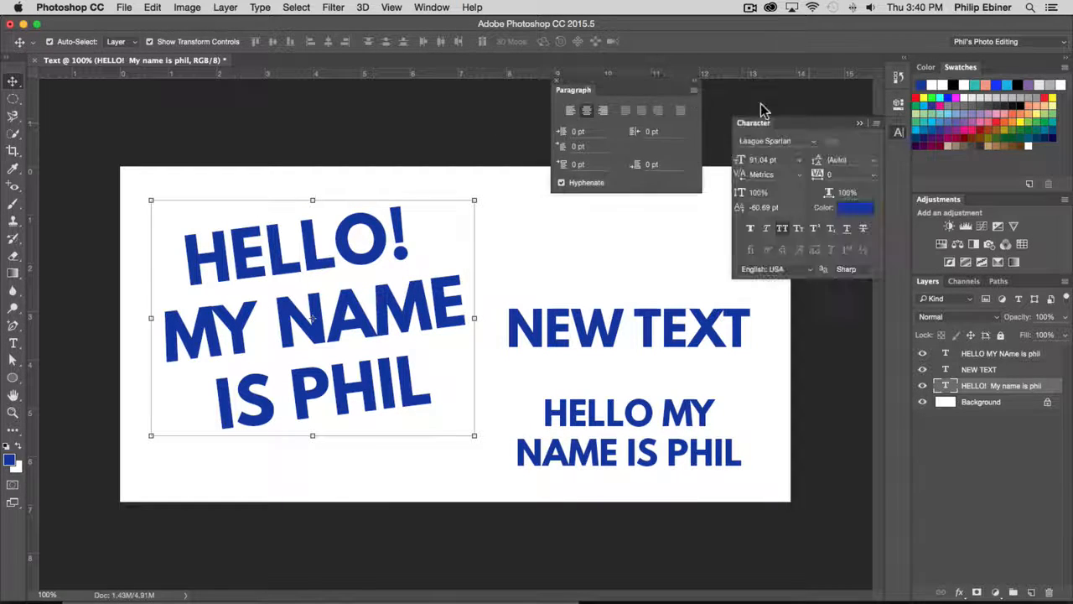
left_click_drag(752, 123, 731, 92)
left_click_drag(655, 87, 670, 93)
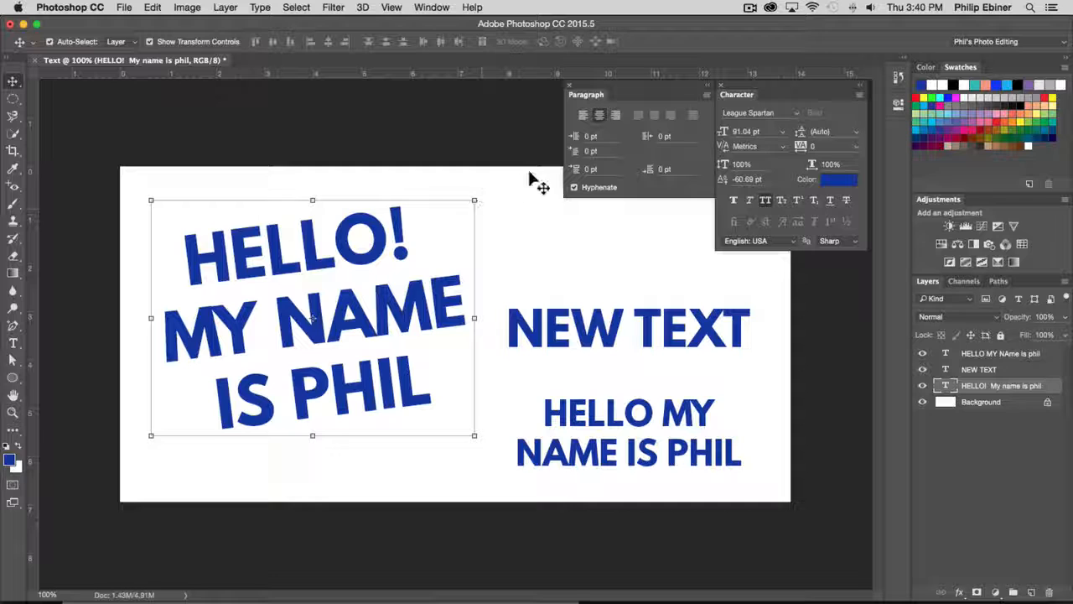
Step: Delete all three existing text layers, leaving only the Background layer
left_click(666, 328)
key("Delete")
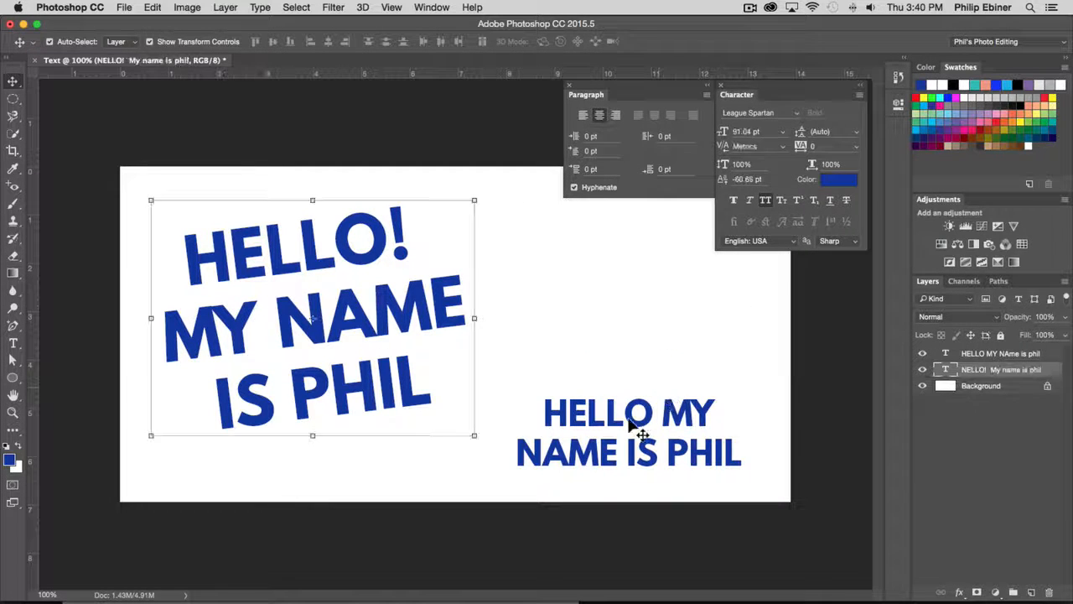
left_click(634, 429)
key("Delete")
key("Delete")
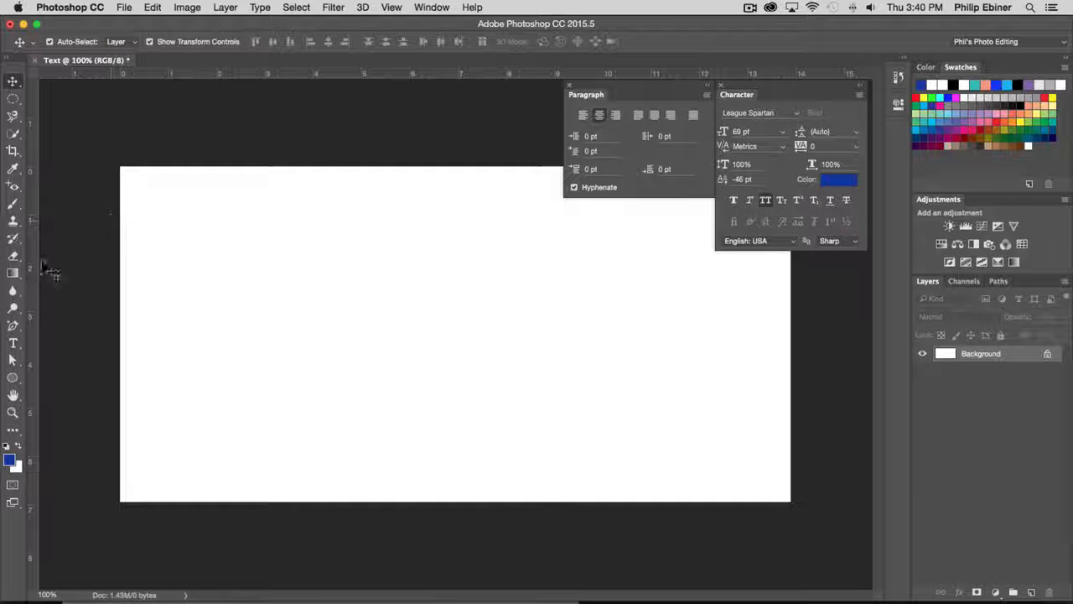
Step: Add a text layer reading "THIS IS TEST TEXT" and move it to the middle of the canvas
left_click(13, 343)
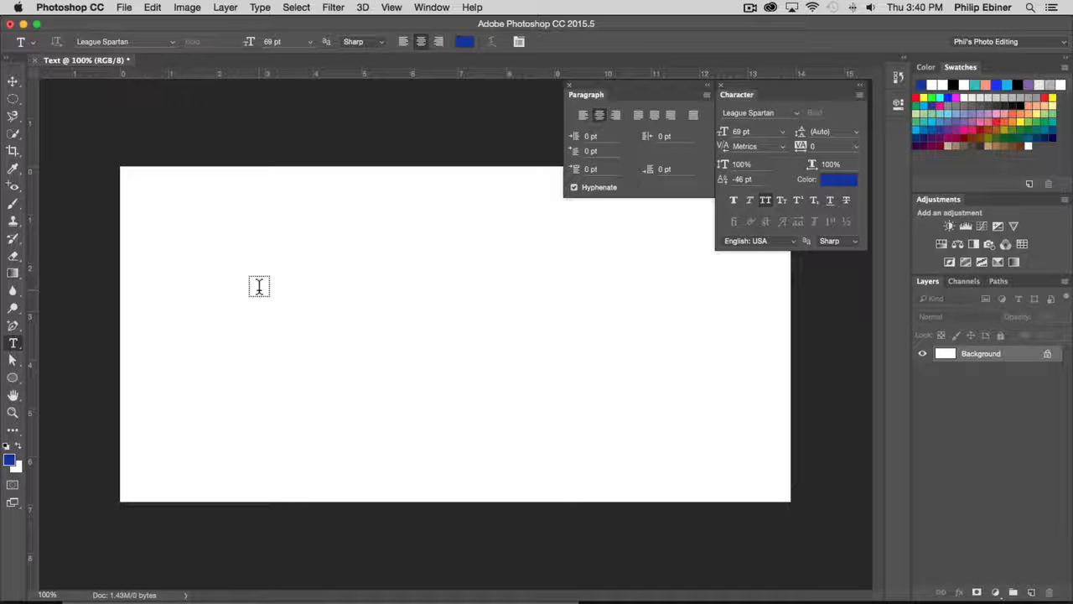
left_click(259, 287)
type("T")
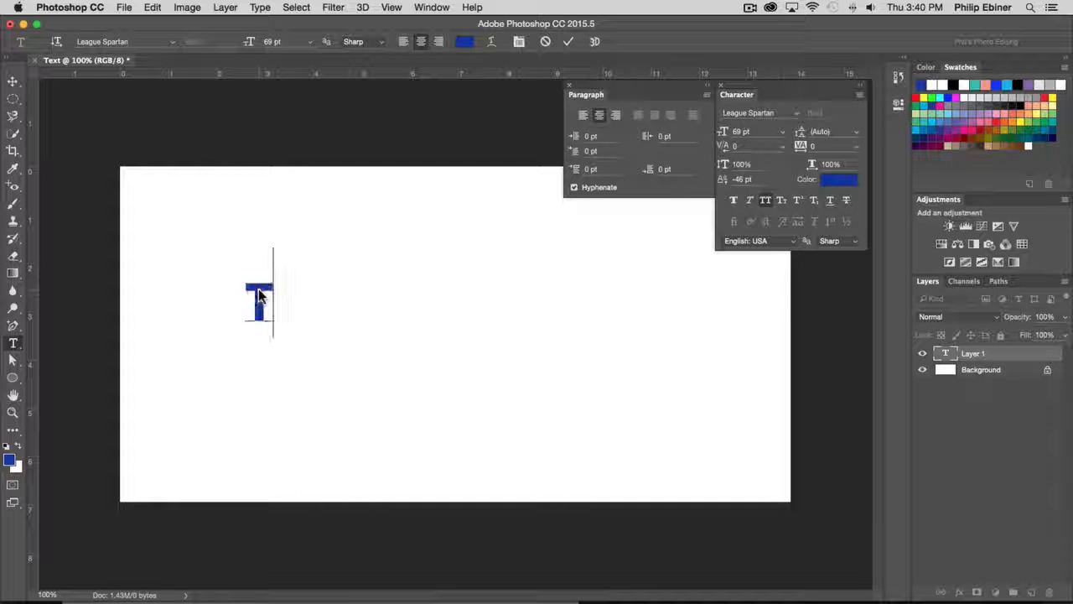
type("HIS IS TEST TEXT")
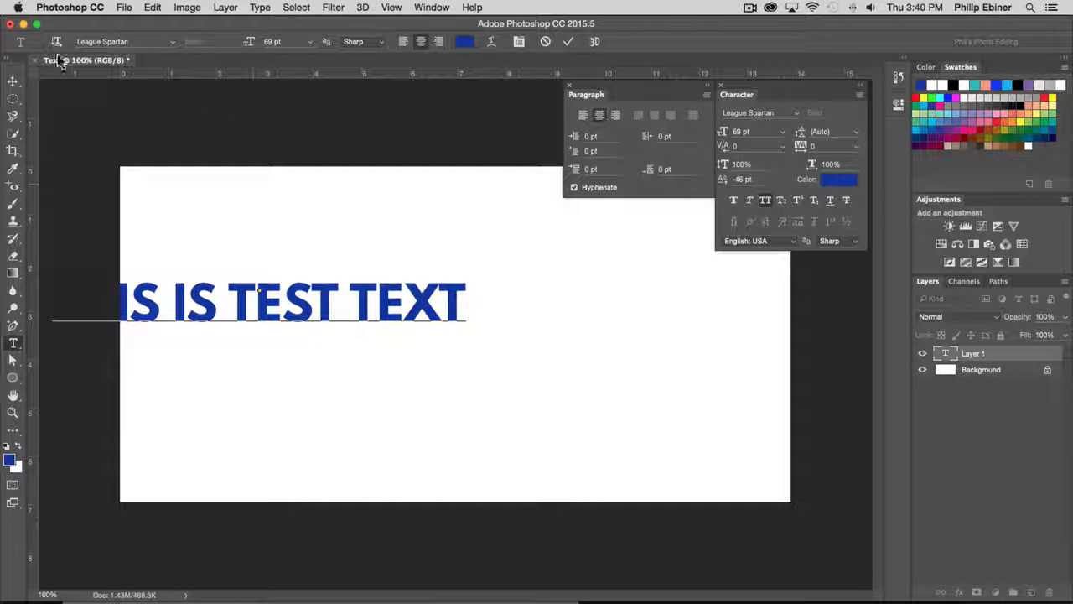
left_click(13, 81)
left_click_drag(379, 331, 574, 353)
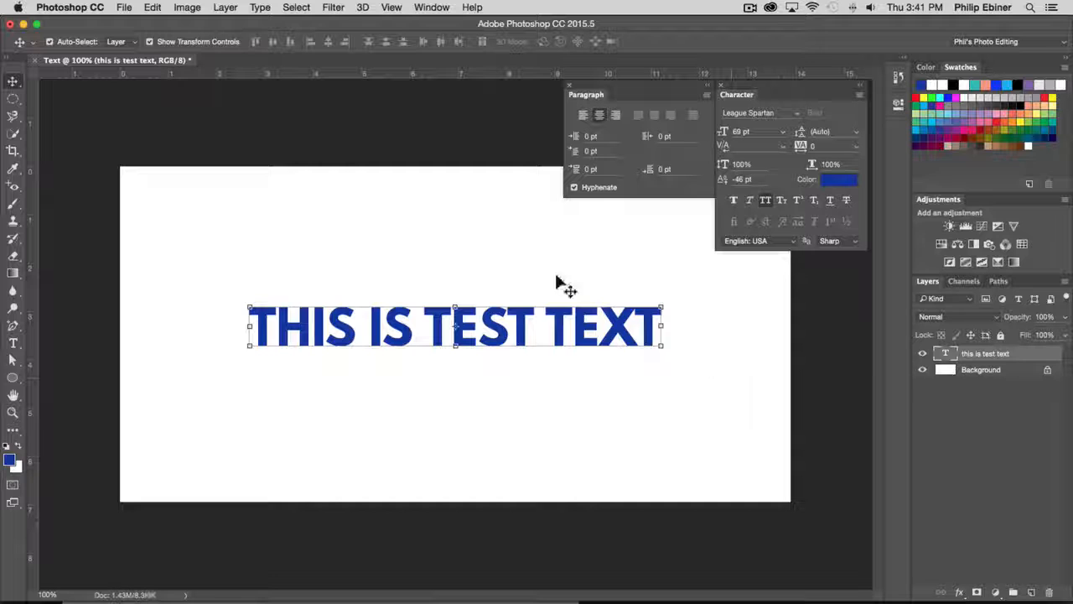
Step: Break the text onto two lines before "TEST" and commit the edit
double_click(437, 331)
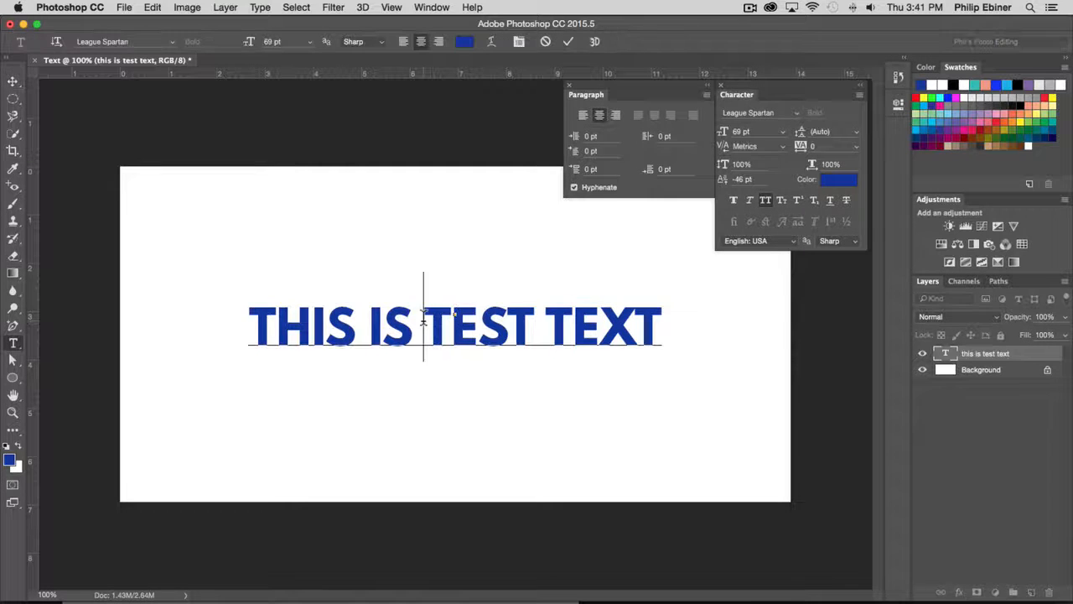
key("Return")
left_click(13, 82)
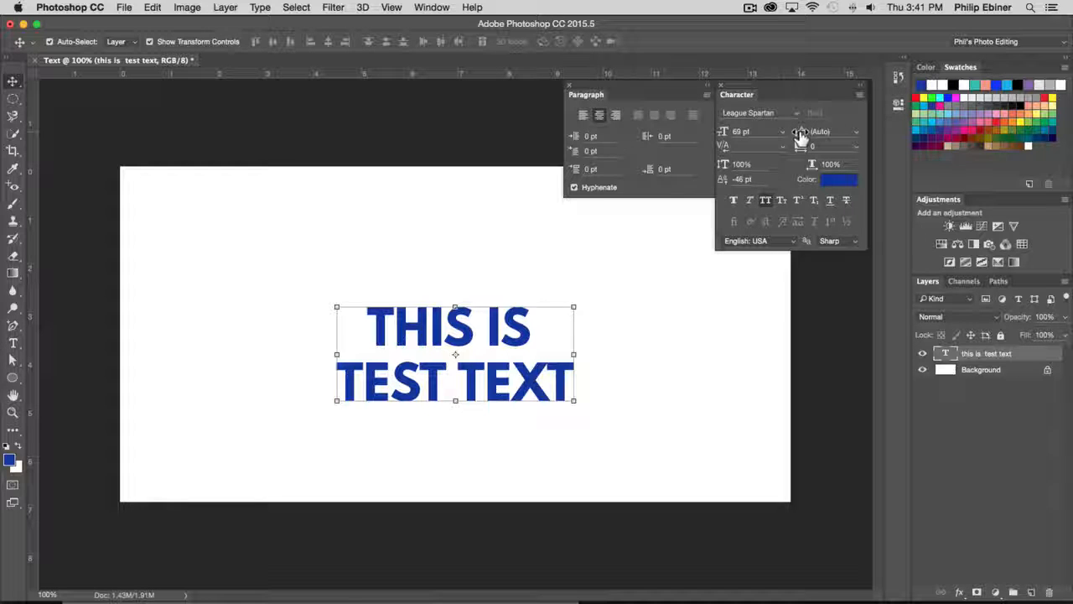
Step: Try widening the text's leading to 142 pt, and reset it to Auto
mouse_move(801, 137)
left_mouse_down()
mouse_move(823, 135)
mouse_move(798, 134)
mouse_move(807, 137)
left_mouse_up()
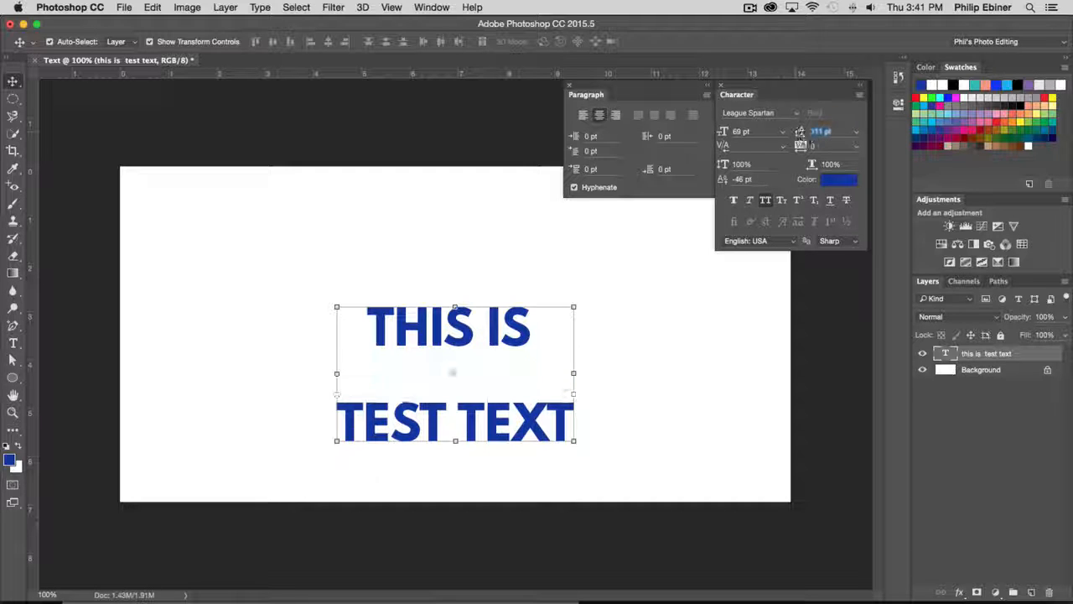
left_click(856, 133)
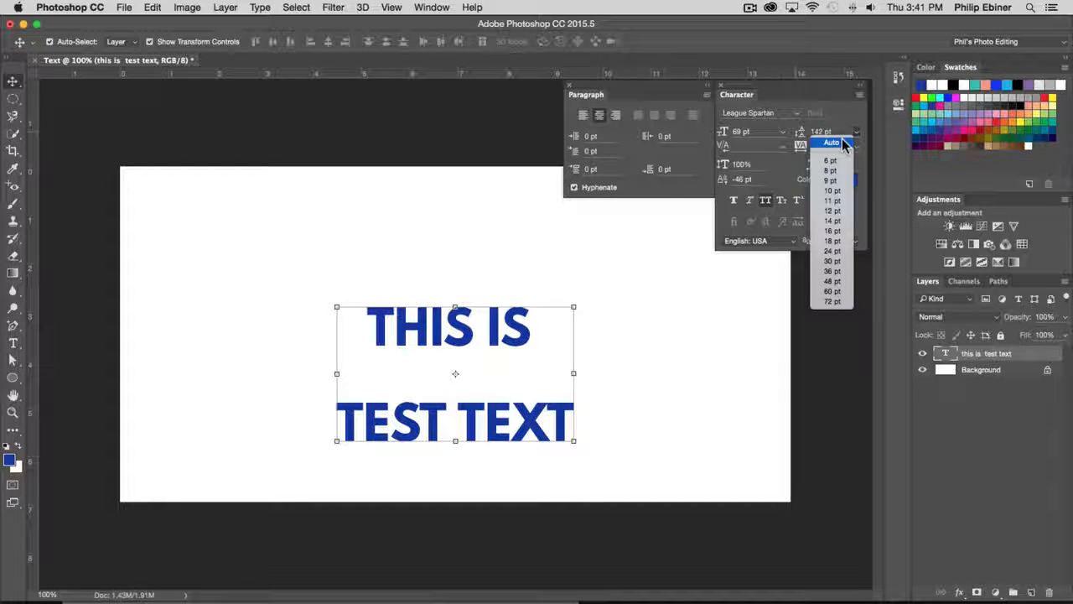
left_click(838, 143)
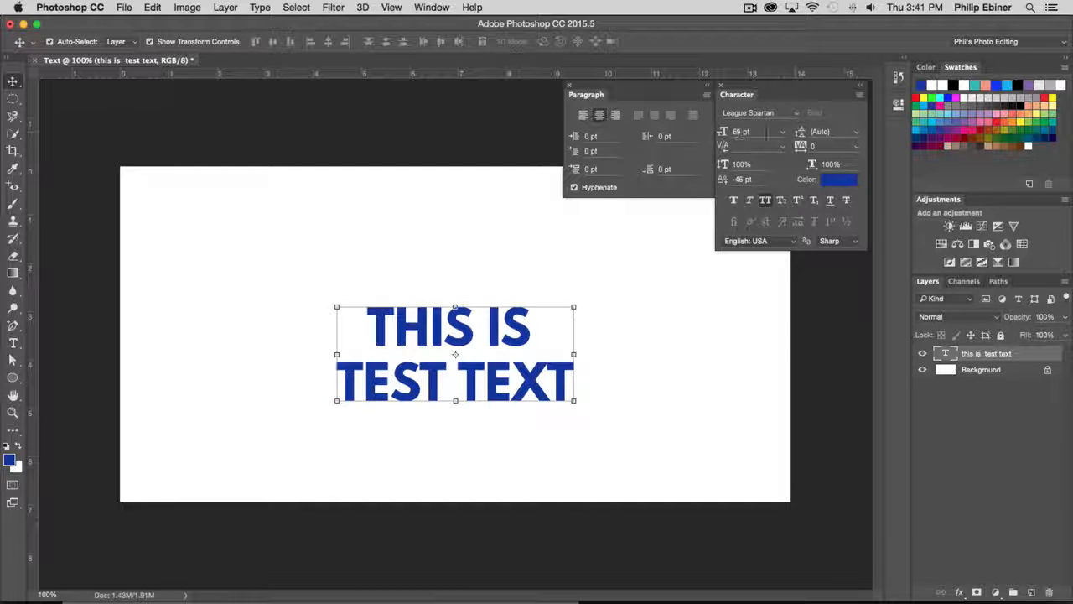
Step: Set the leading of the two-line text to 90 pt
left_click(856, 133)
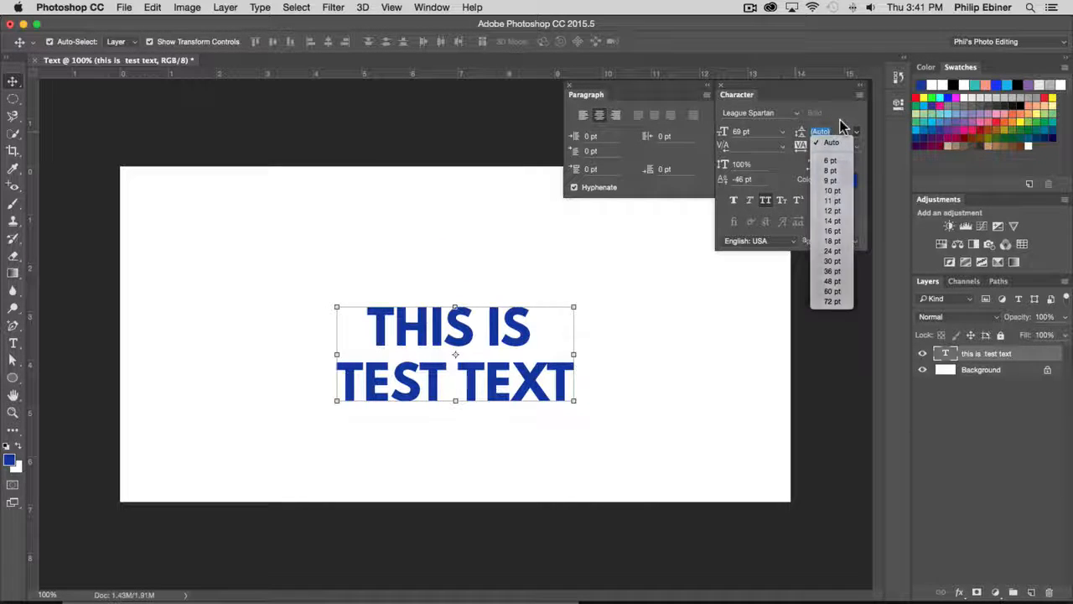
left_click(841, 126)
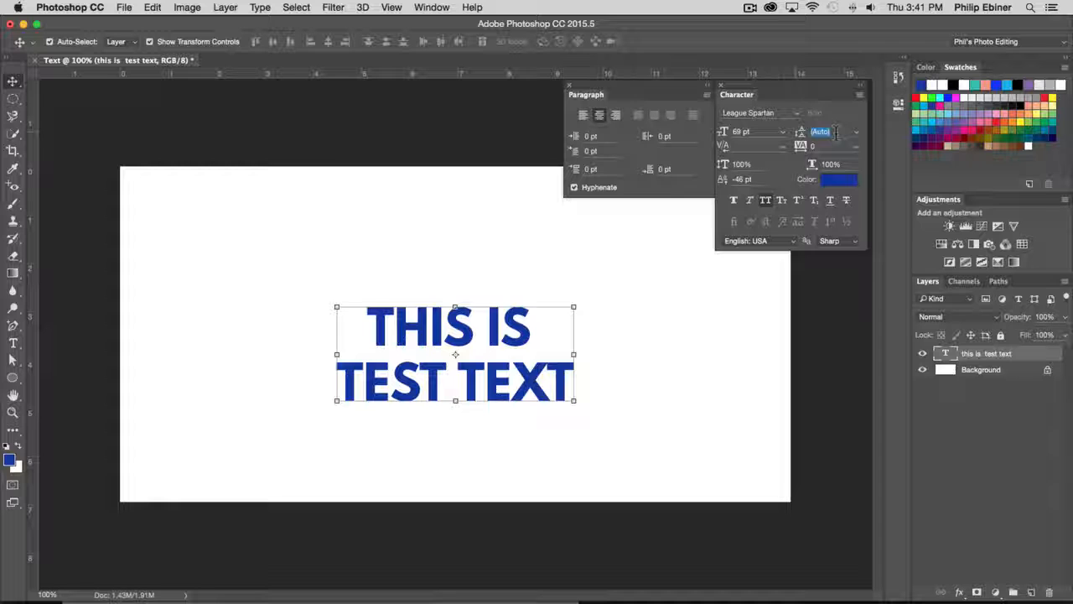
type("80")
key("Return")
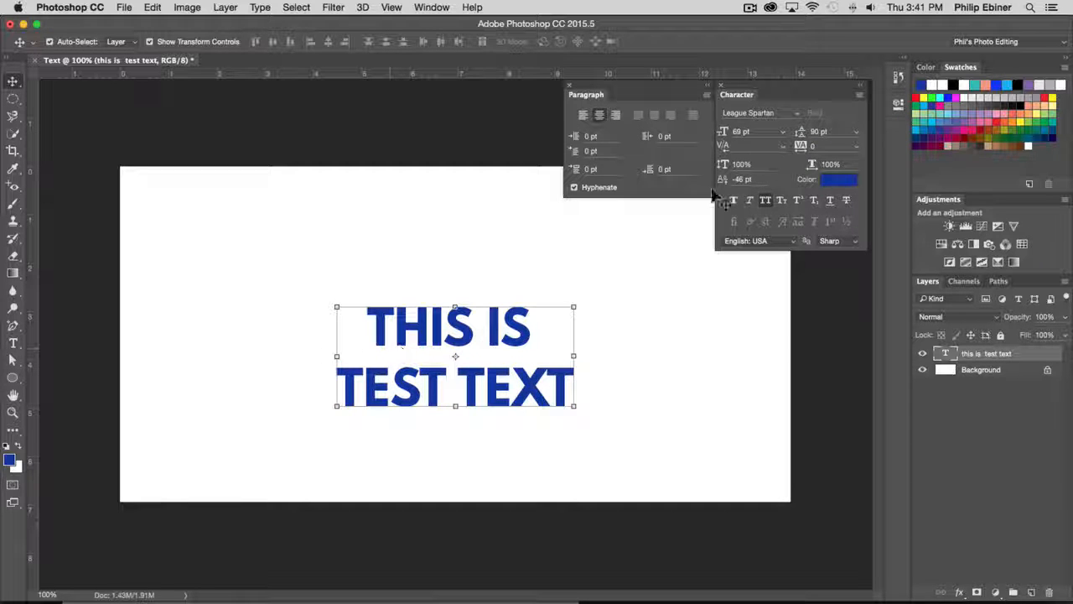
Step: Try a tight leading of 30 pt on the text, and restore the leading to Auto
left_click(835, 134)
type("30")
key("Return")
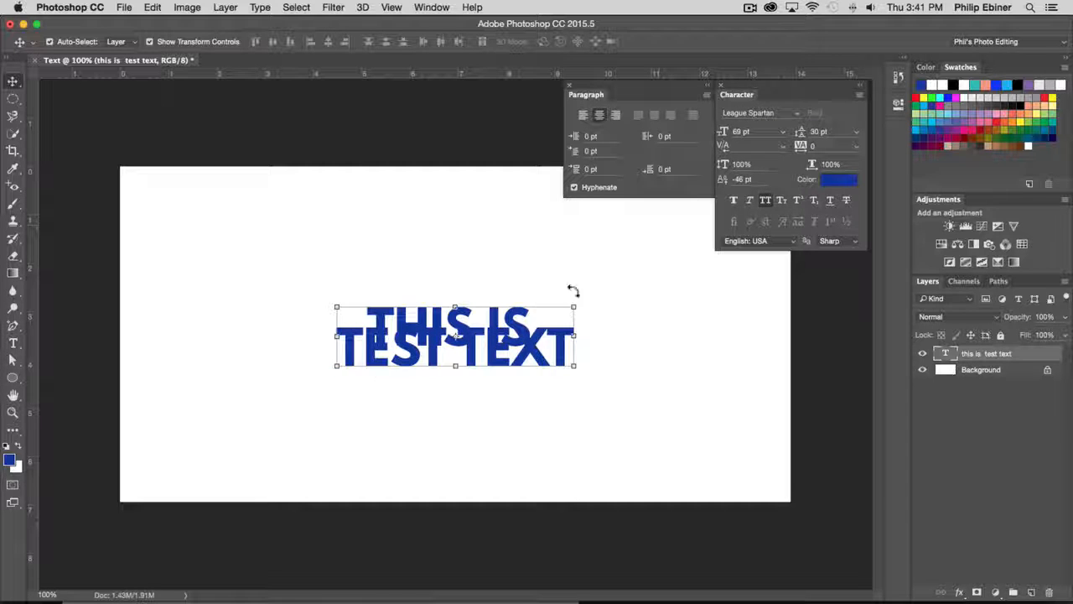
left_click(856, 132)
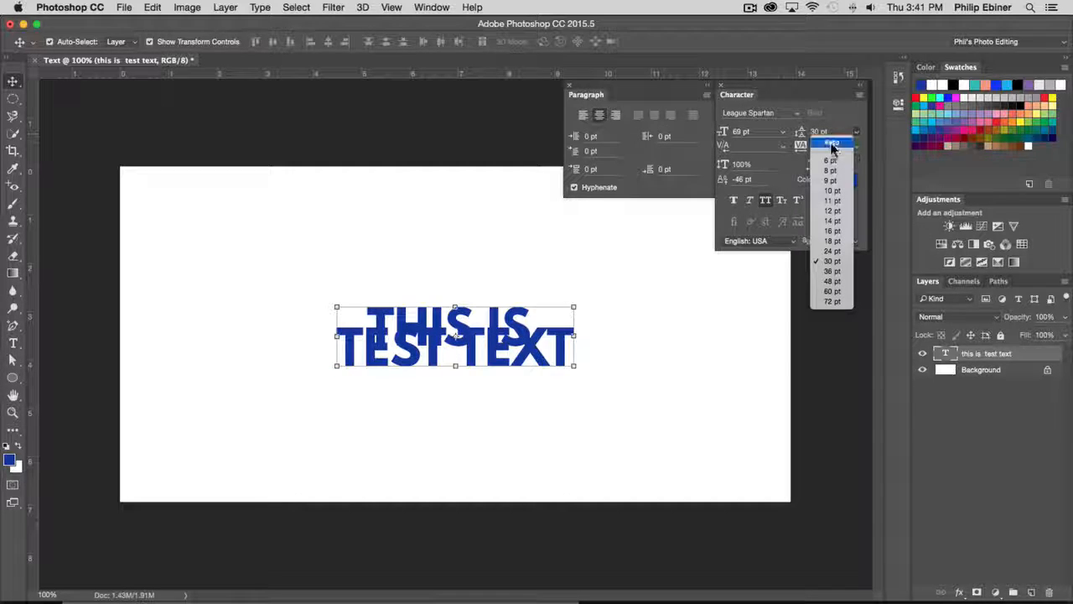
left_click(812, 139)
Step: Try a tracking of 200 on the text, and set the tracking back to 0
left_click(807, 148)
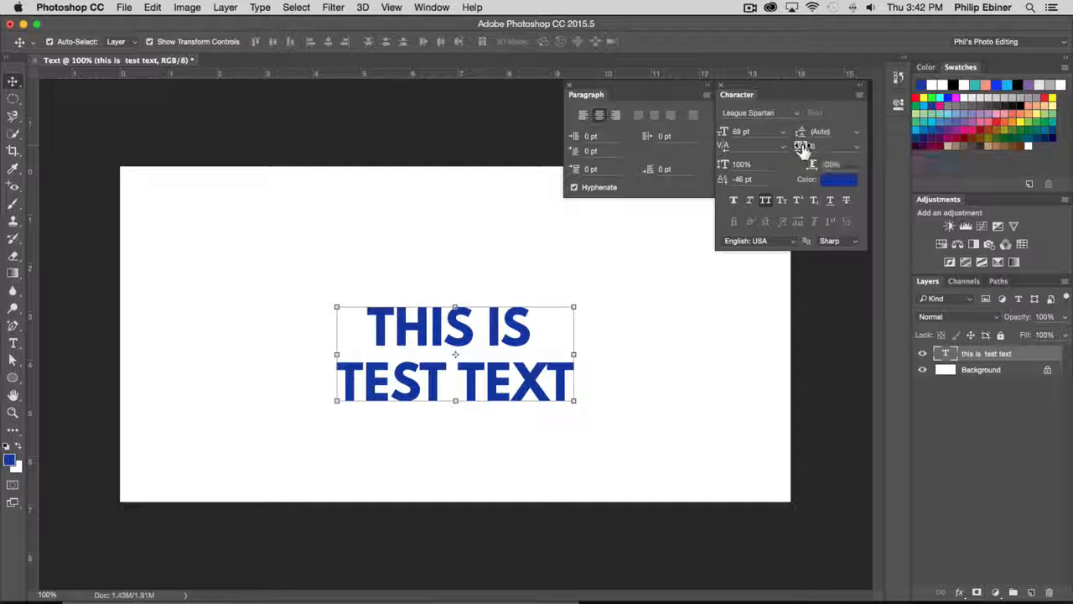
type("200")
key("Return")
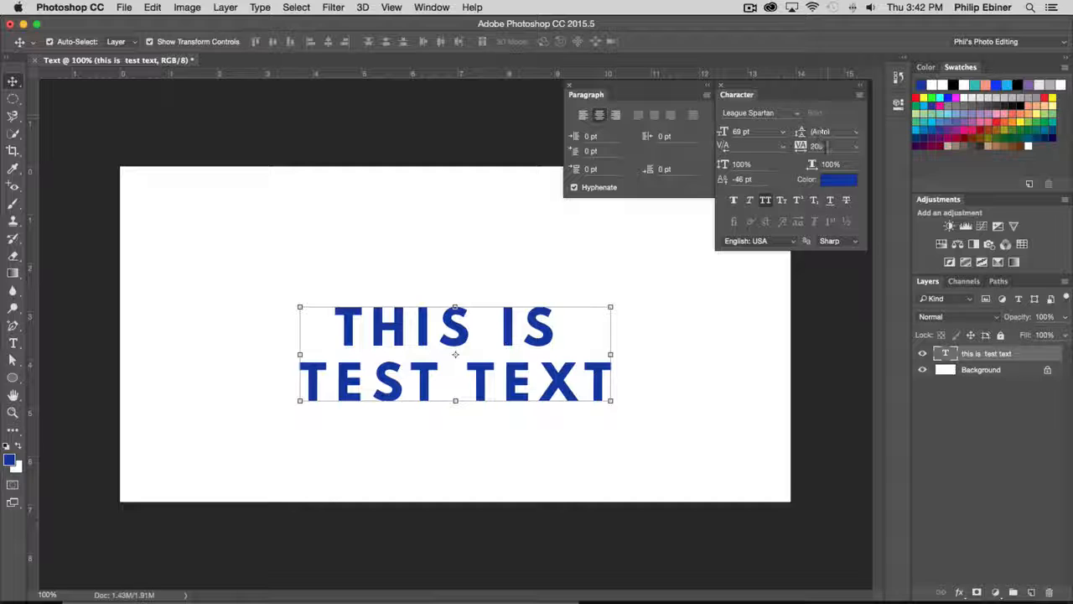
left_click(797, 146)
type("0")
key("Return")
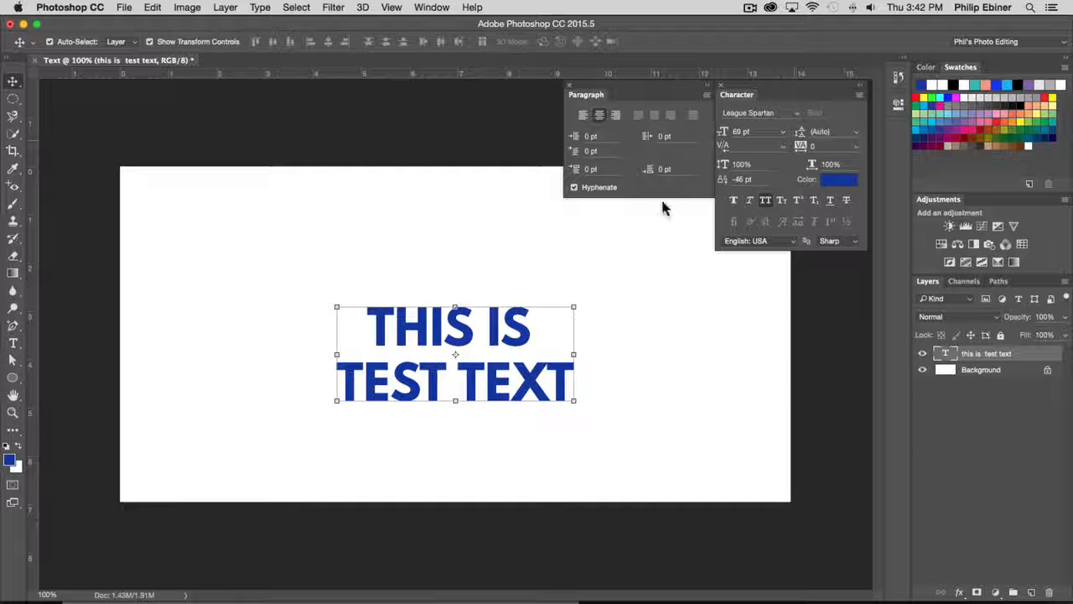
Step: Try tightening the kerning between the H and I of "THIS", and set that kerning to 0
double_click(430, 315)
left_click(500, 323)
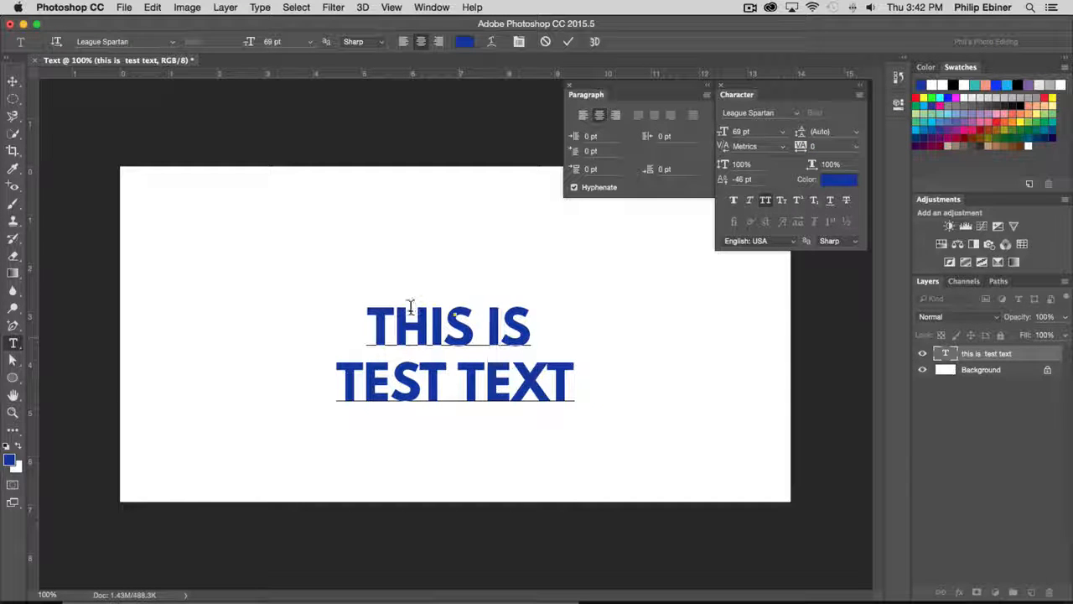
left_click(426, 326)
left_click_drag(725, 149, 630, 185)
left_click(744, 148)
key("super+a")
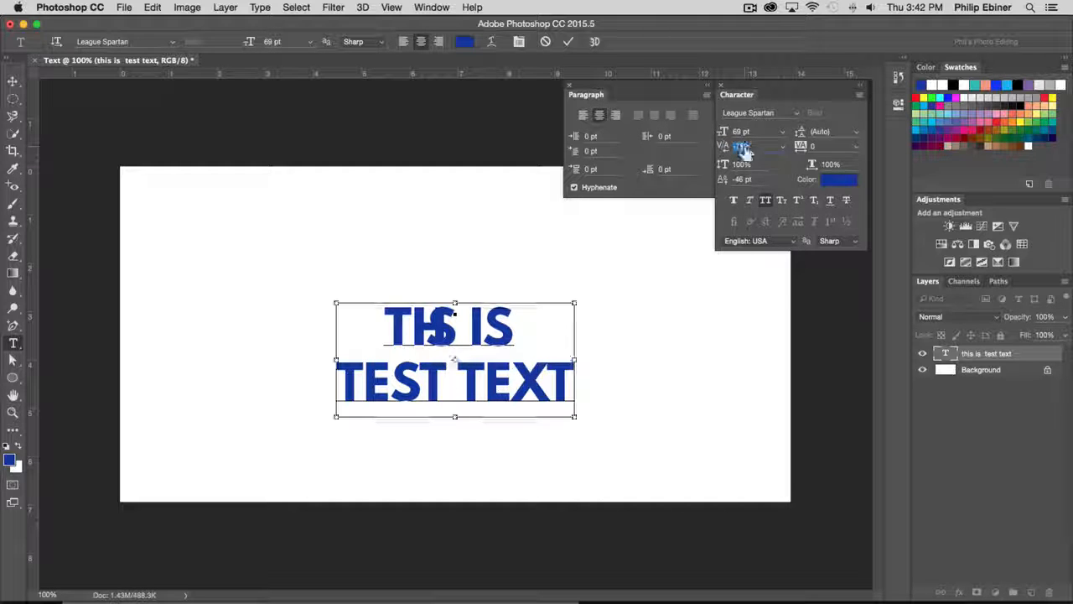
type("0")
key("Return")
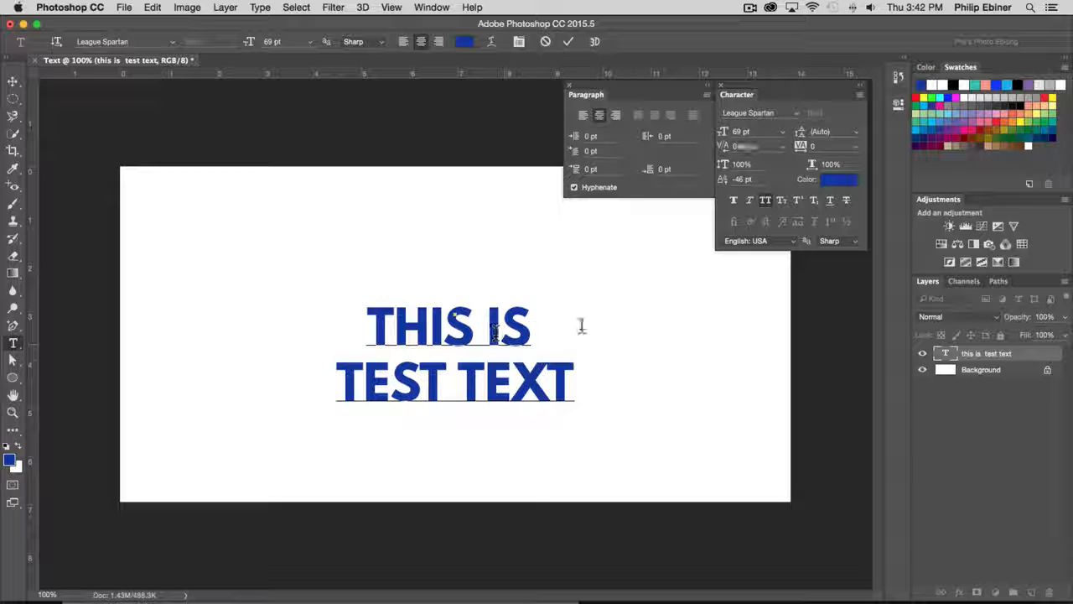
Step: Try stretching all the text to 184% vertical scale and adjusting its horizontal scale, restoring both to 100%
key("super+a")
left_click_drag(724, 168, 779, 165)
type("100")
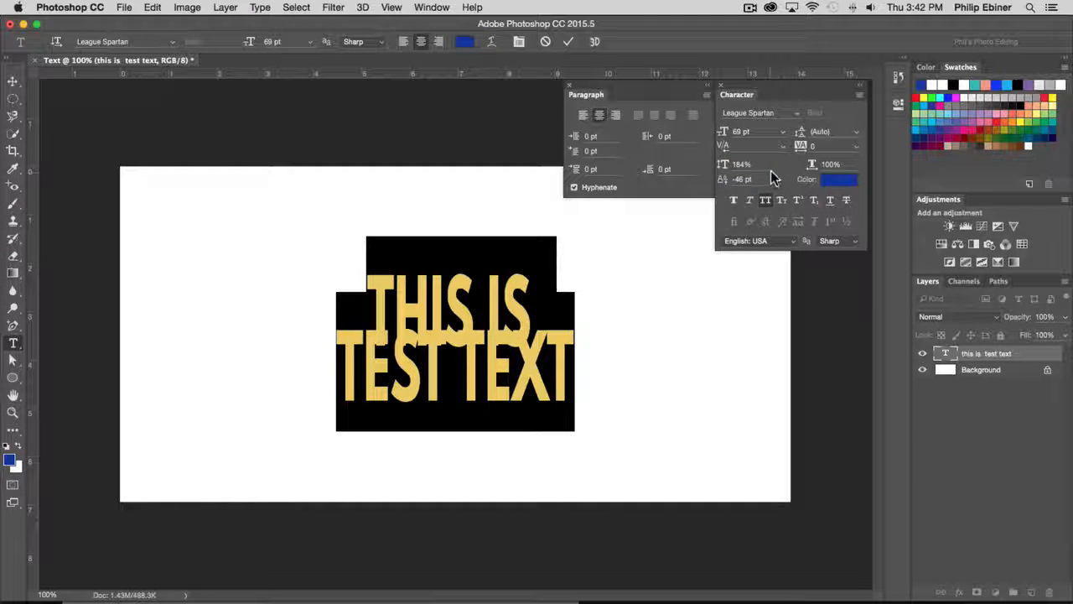
key("Return")
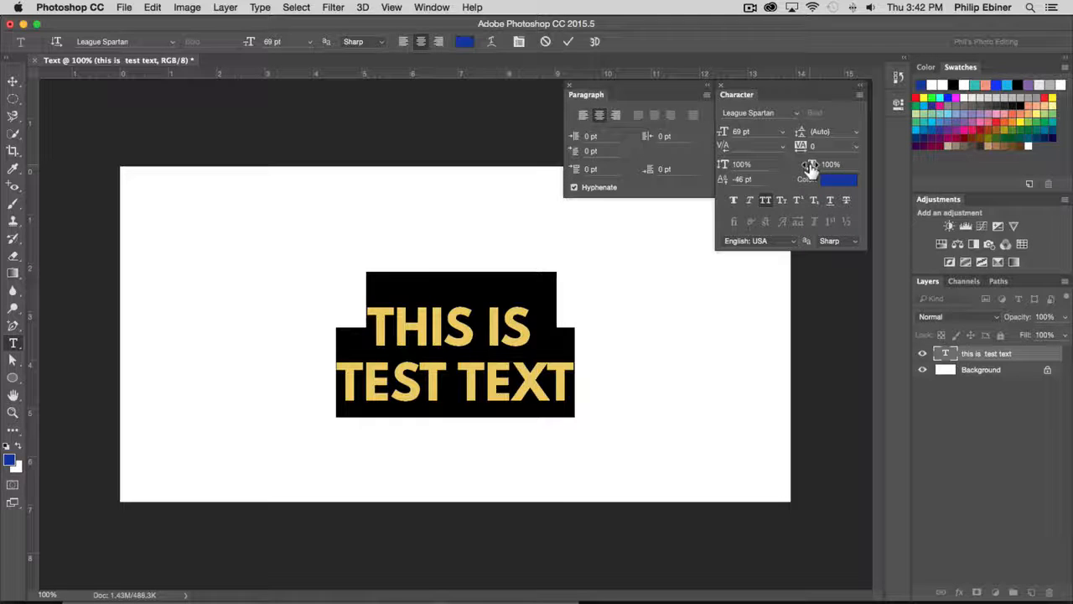
mouse_move(810, 167)
left_mouse_down()
mouse_move(844, 164)
mouse_move(809, 167)
left_mouse_up()
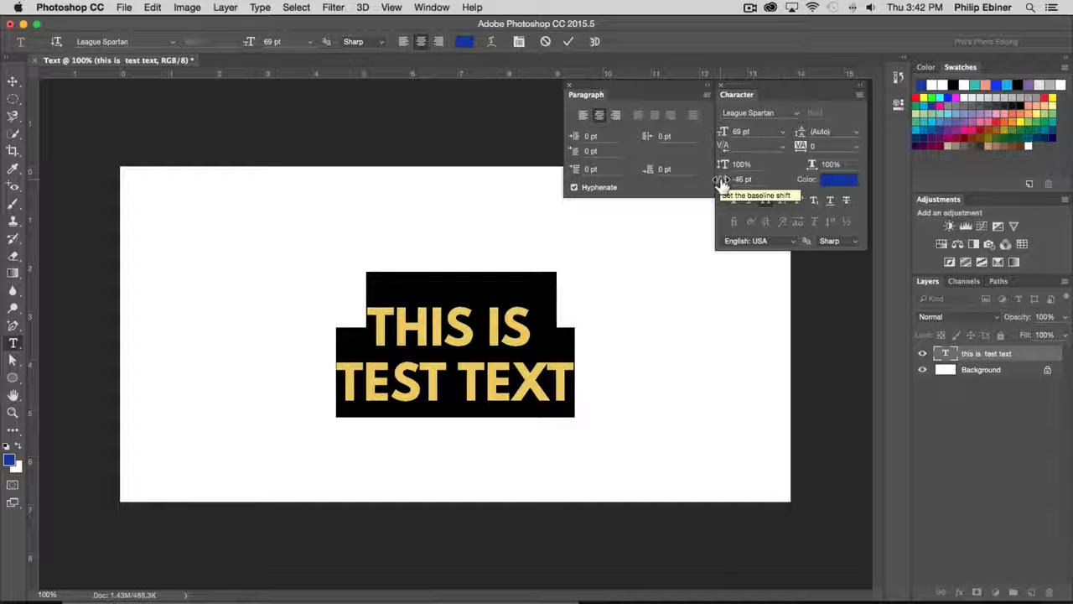
Step: Set the baseline shift of all the text to 0 pt
left_click_drag(746, 179, 686, 171)
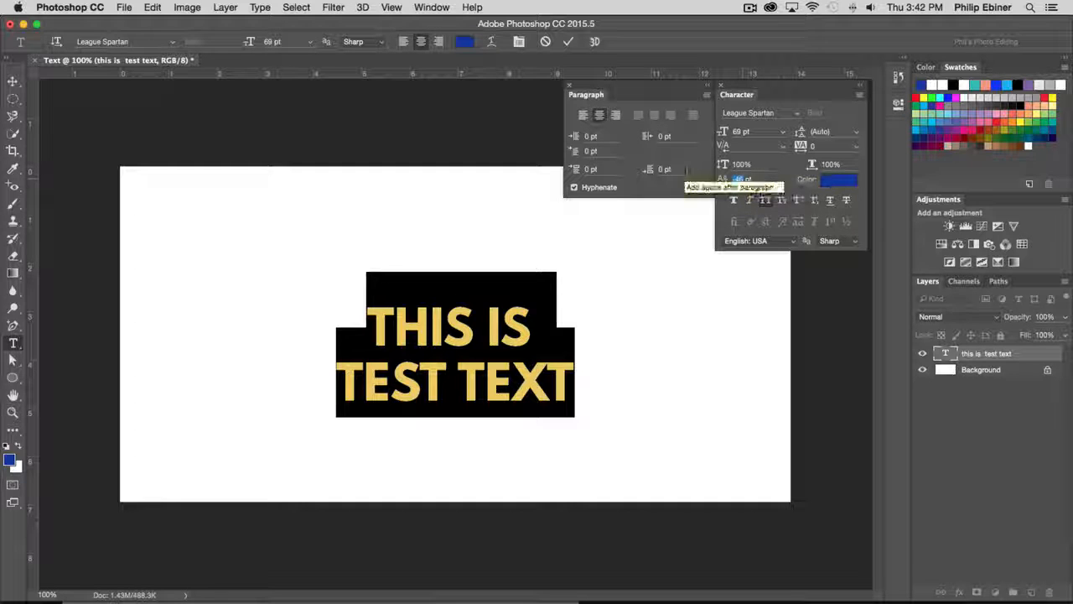
type("0")
key("Return")
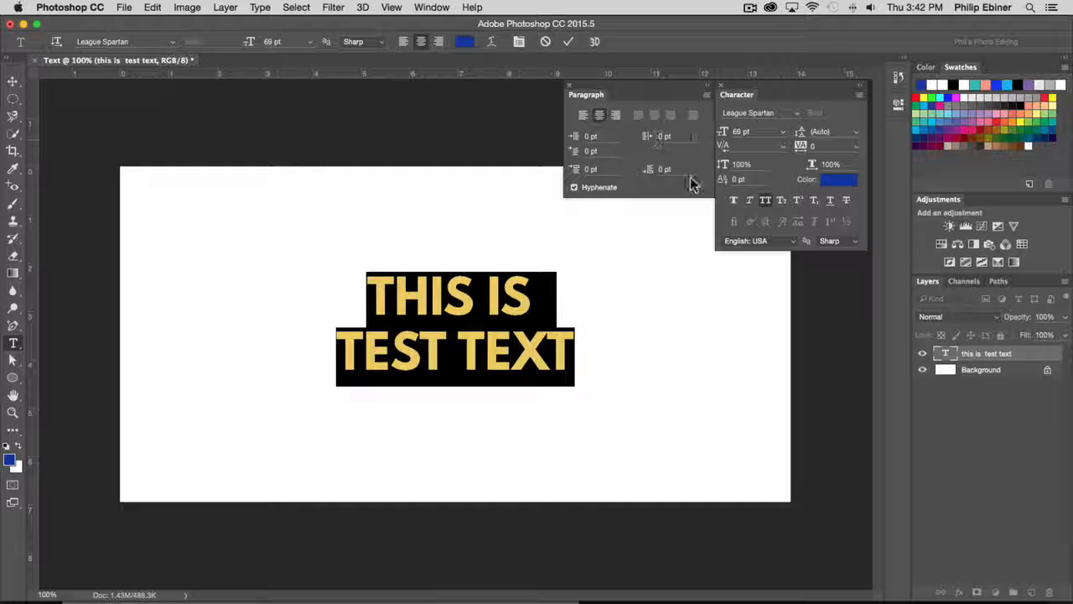
Step: Try lowering the text with a baseline shift of -94 pt, and return the shift to 0 pt
left_click_drag(726, 186, 668, 177)
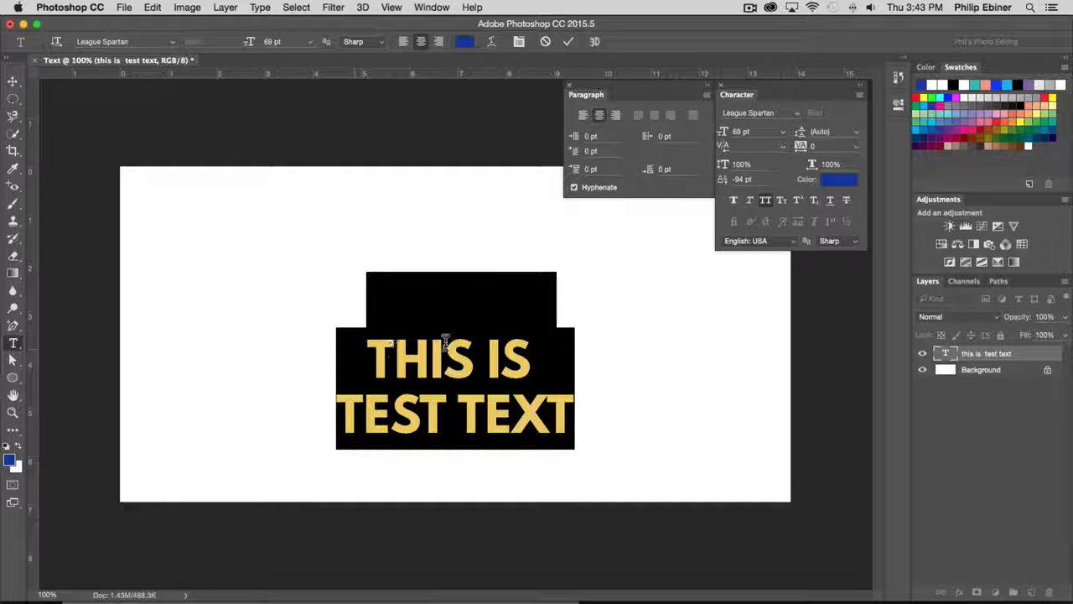
mouse_move(721, 178)
left_mouse_down()
mouse_move(693, 179)
mouse_move(741, 181)
left_mouse_up()
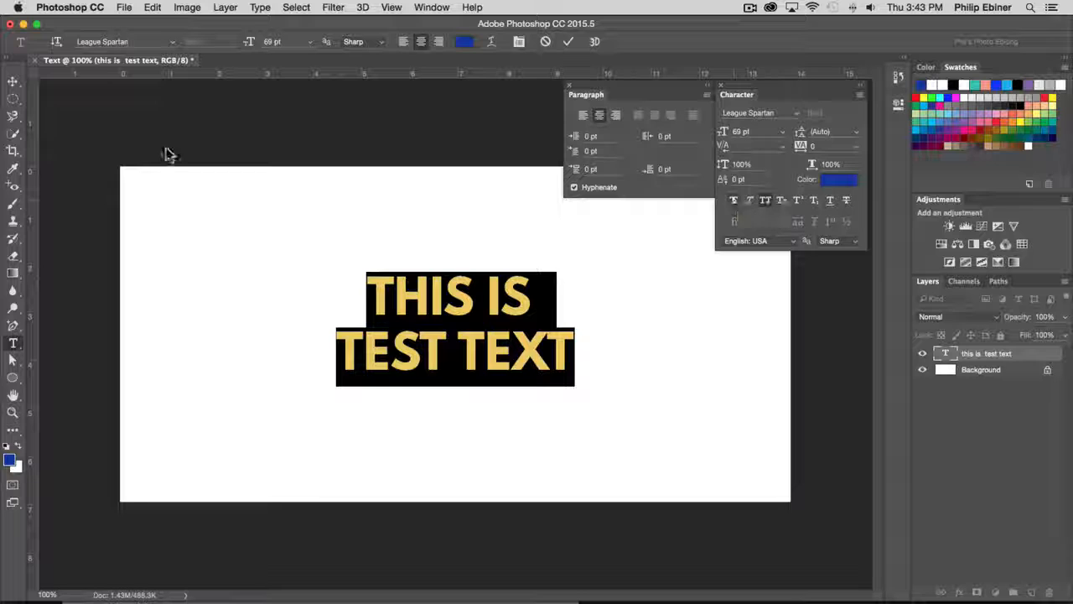
Step: Commit the text edit and turn off All Caps for the text layer
left_click(14, 80)
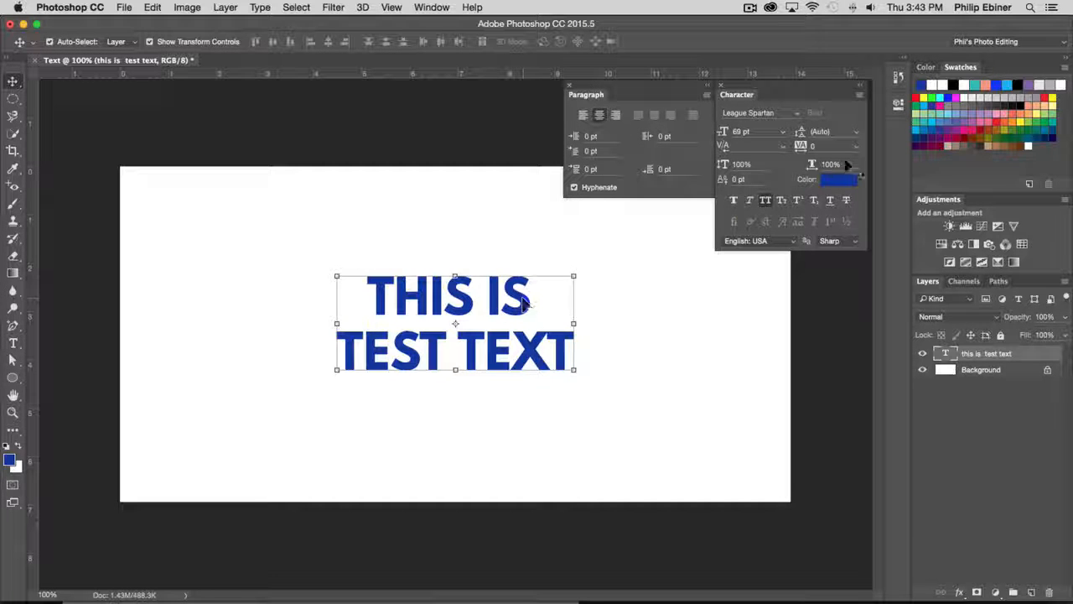
left_click(796, 113)
left_click(849, 115)
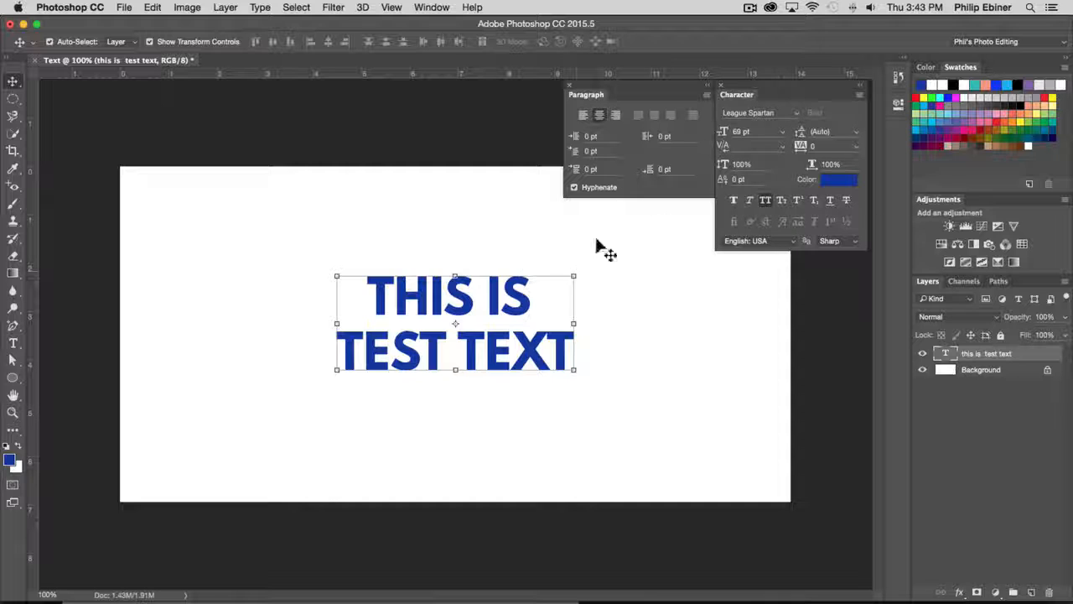
left_click(766, 206)
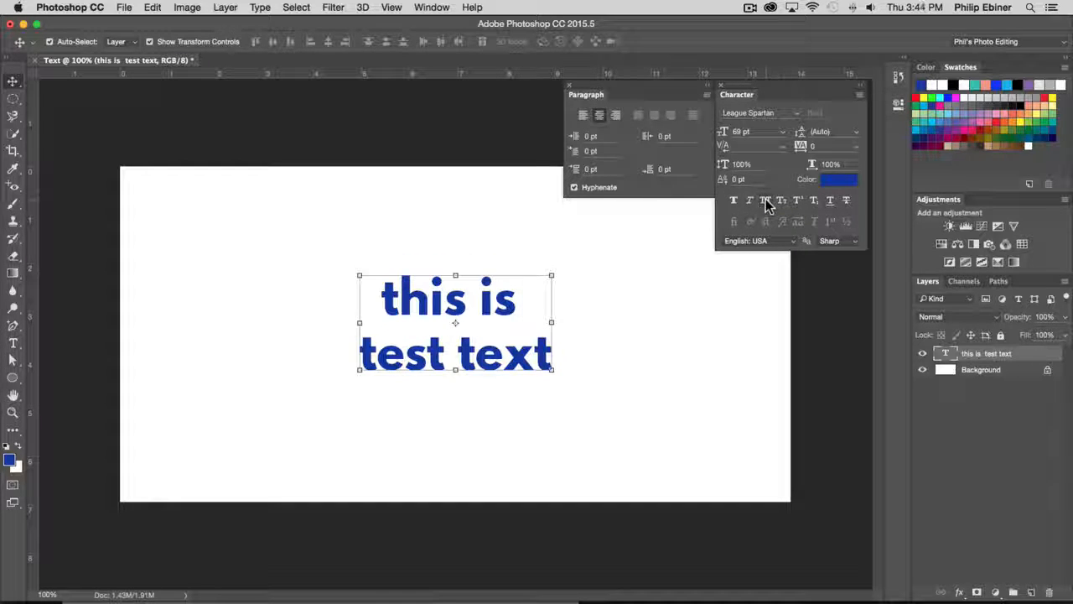
Step: Apply Small Caps to the text layer and replace its text with "This Is A Test Text"
left_click(766, 205)
left_click(780, 203)
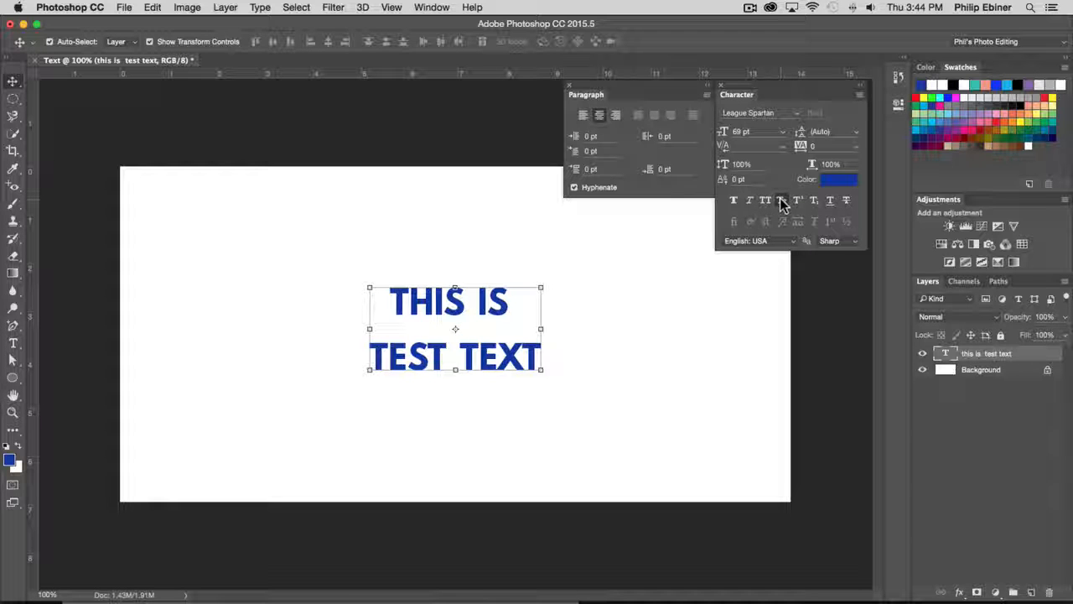
double_click(411, 294)
left_click(412, 292)
key("ctrl+a")
type("This Is")
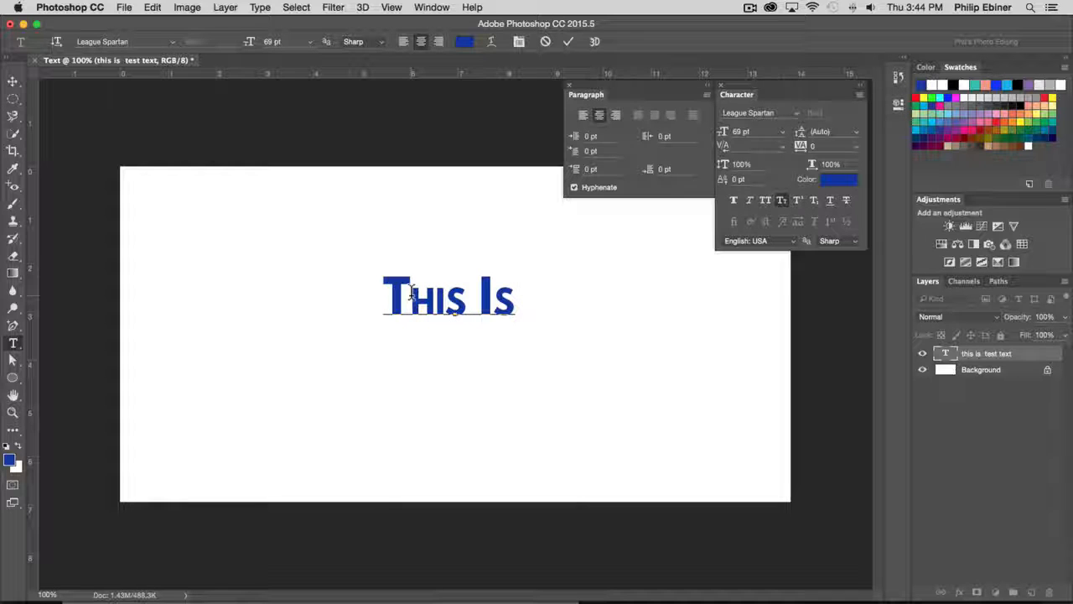
type(" A Te")
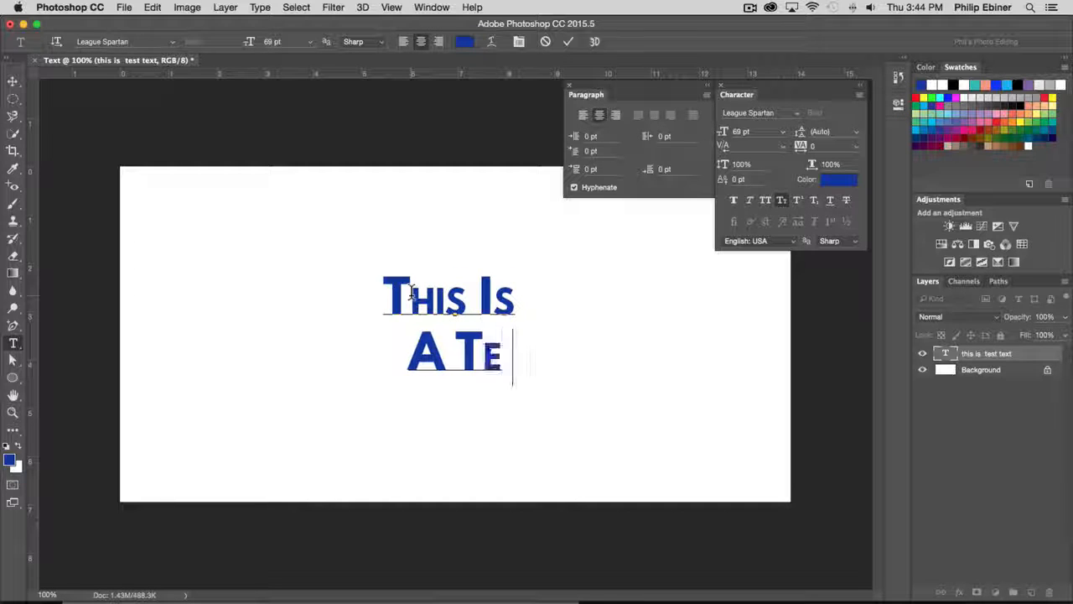
type("st Text")
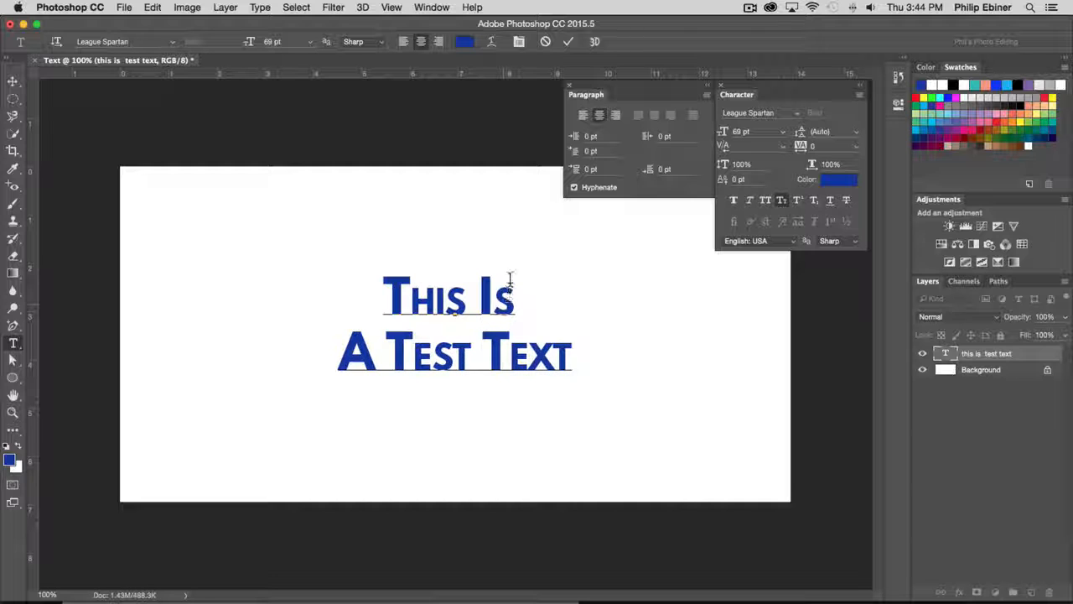
Step: Switch all the text from Small Caps to All Caps and commit the edit
key("ctrl+a")
left_click(765, 201)
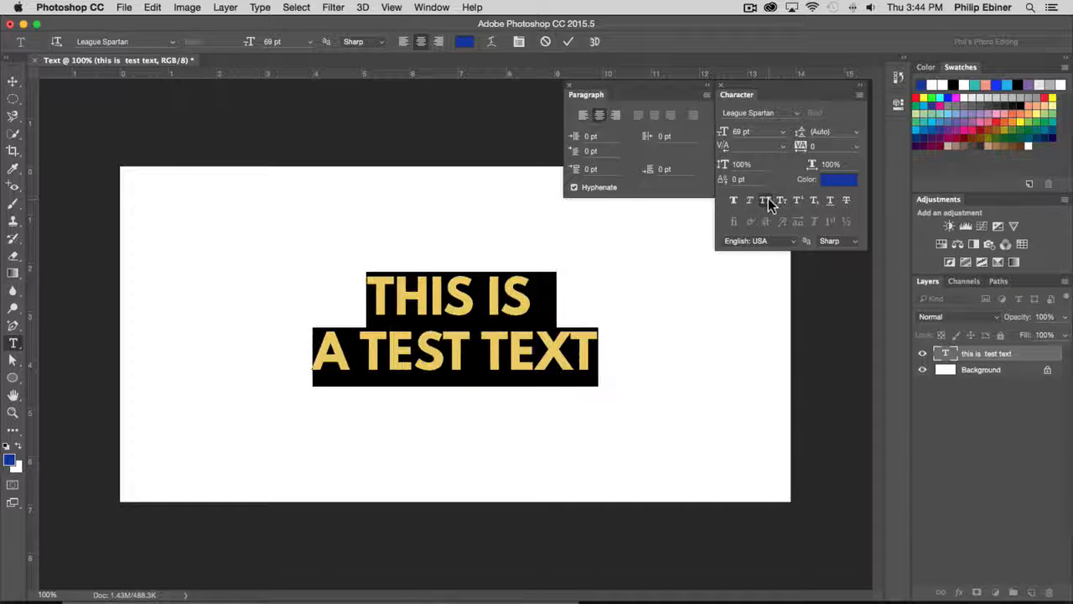
left_click(16, 76)
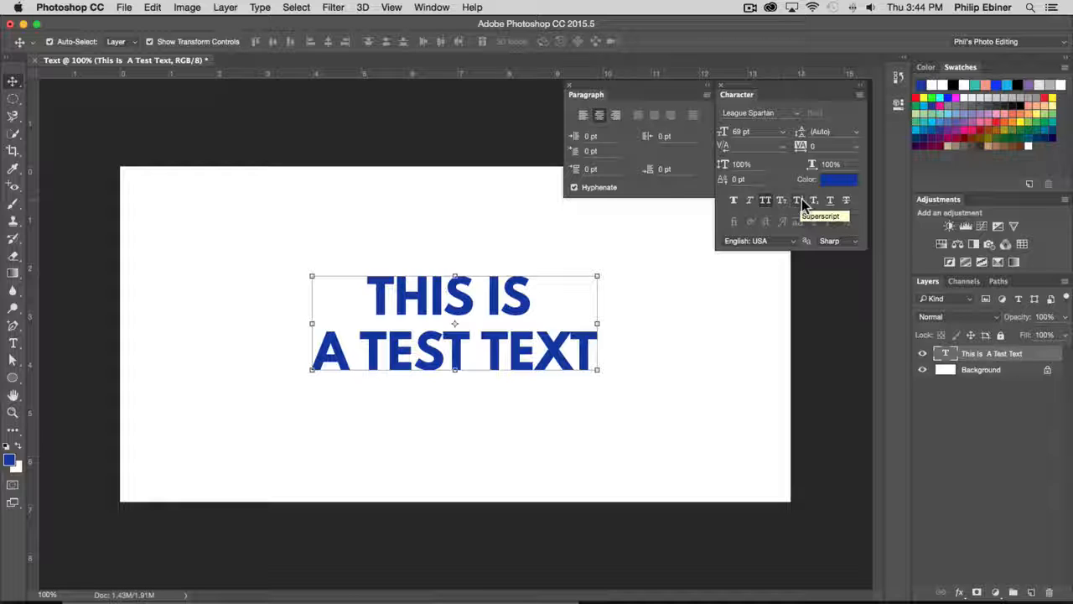
Step: Try superscript on the whole text layer, undo it, and add a "1" directly after the last word
left_click(802, 198)
key("super+z")
key("t")
left_click(530, 292)
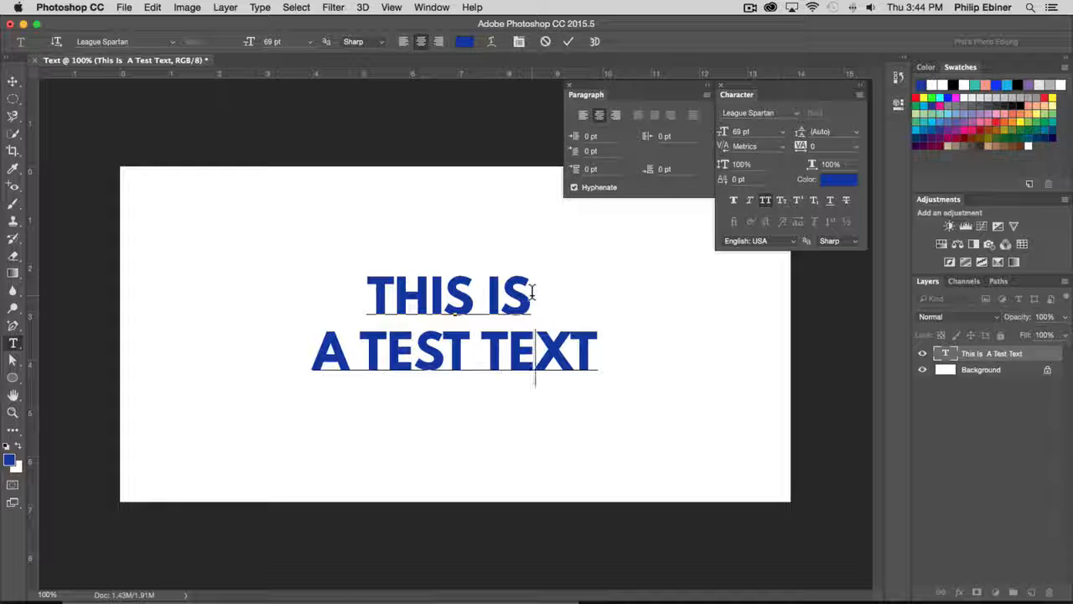
key("End")
type("1")
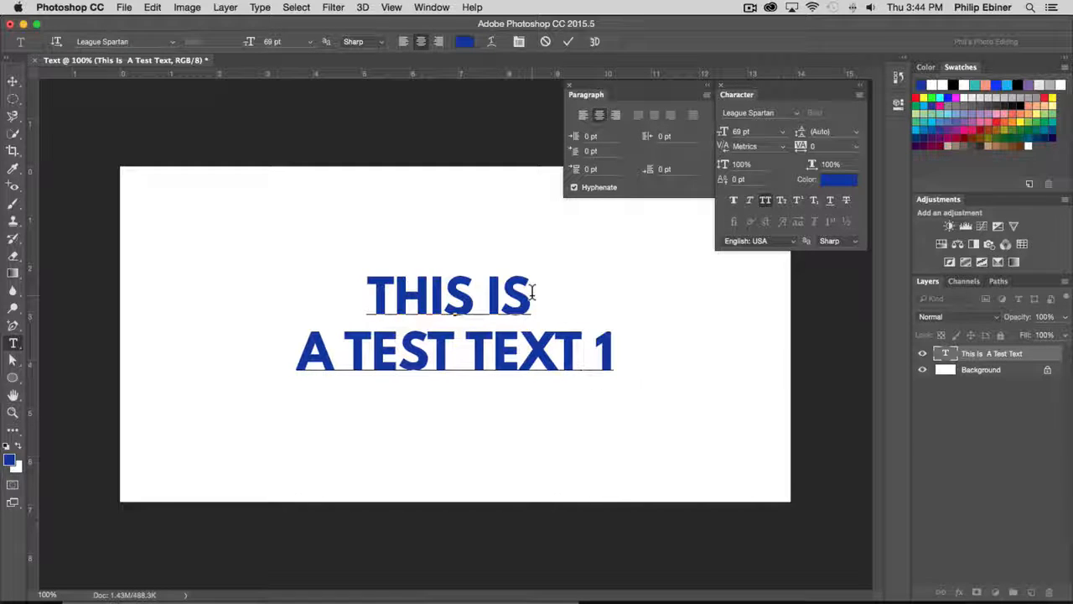
key("Left")
key("BackSpace")
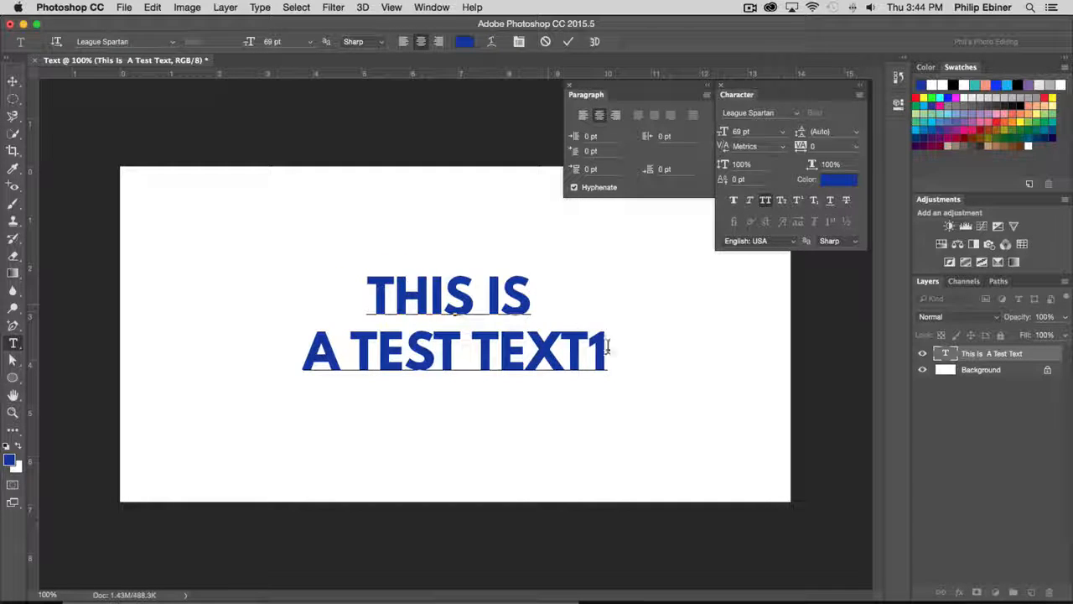
Step: Try the trailing "1" as superscript, switch it to subscript and reduce its font size to 41 pt
key("shift+Right")
left_click(798, 200)
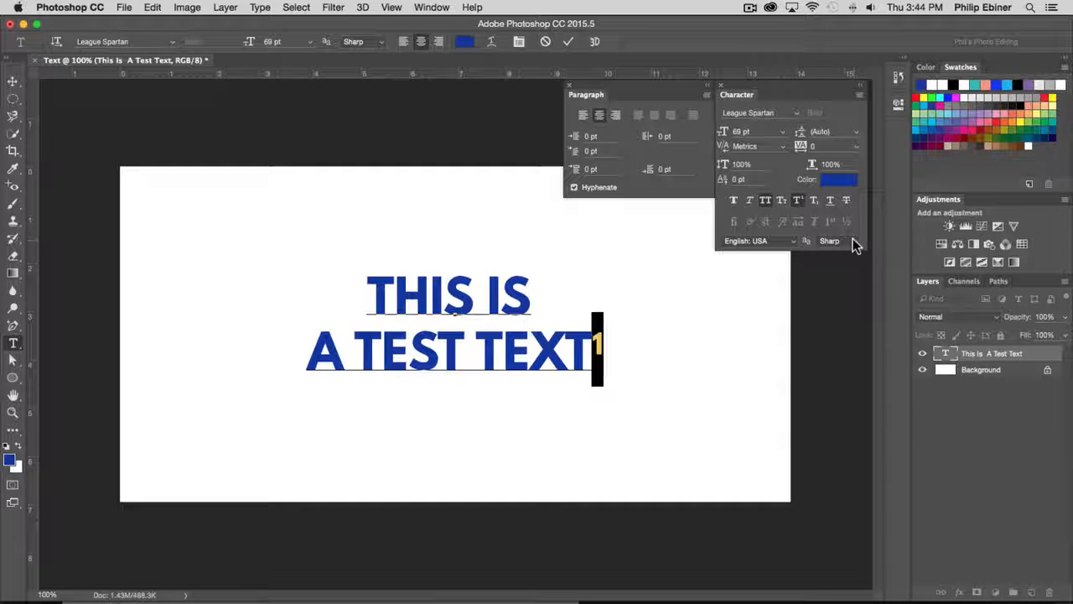
left_click(814, 203)
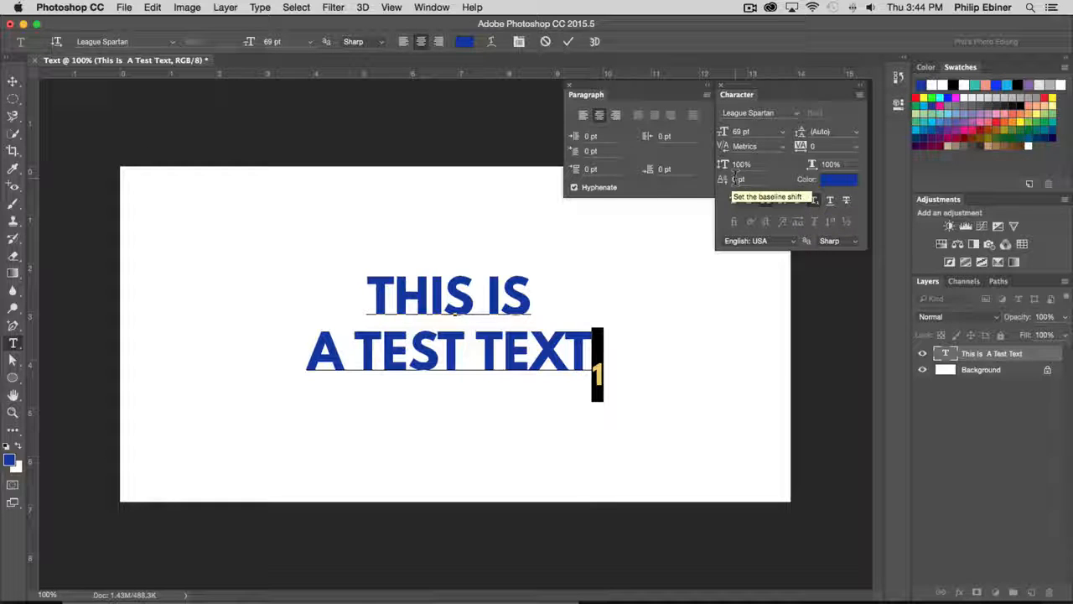
left_click_drag(723, 134, 708, 132)
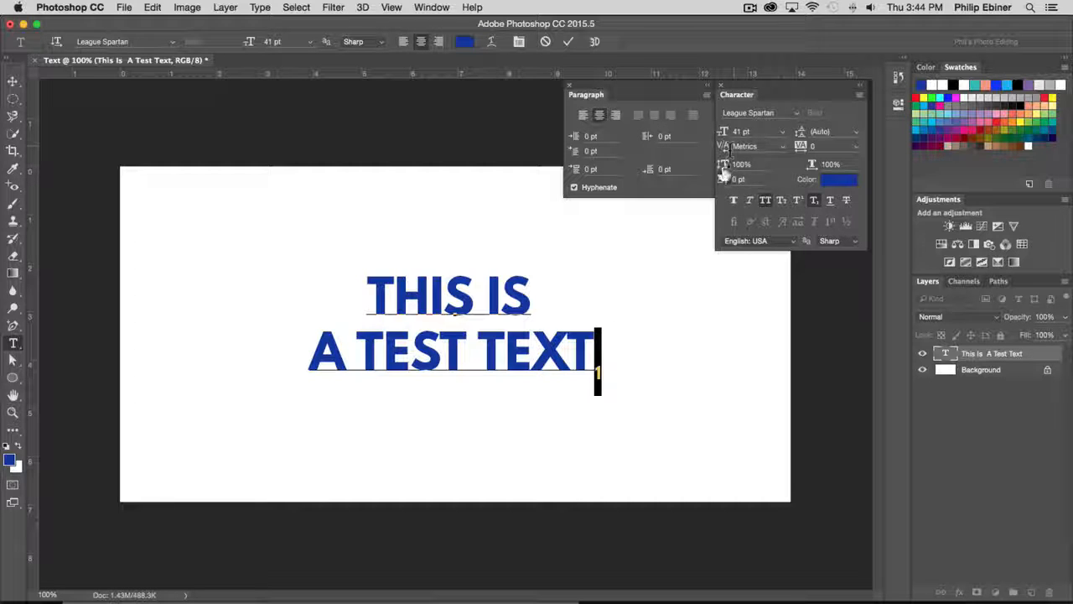
left_click_drag(724, 176, 746, 182)
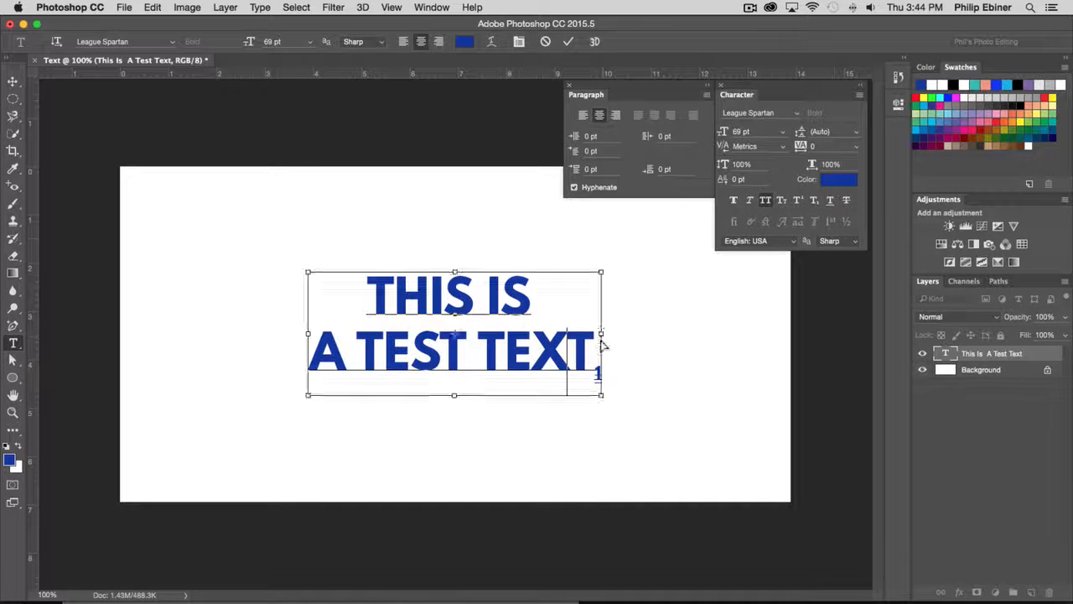
Step: Try underline and strikethrough on all the text, and turn off both along with the subscript
key("super+a")
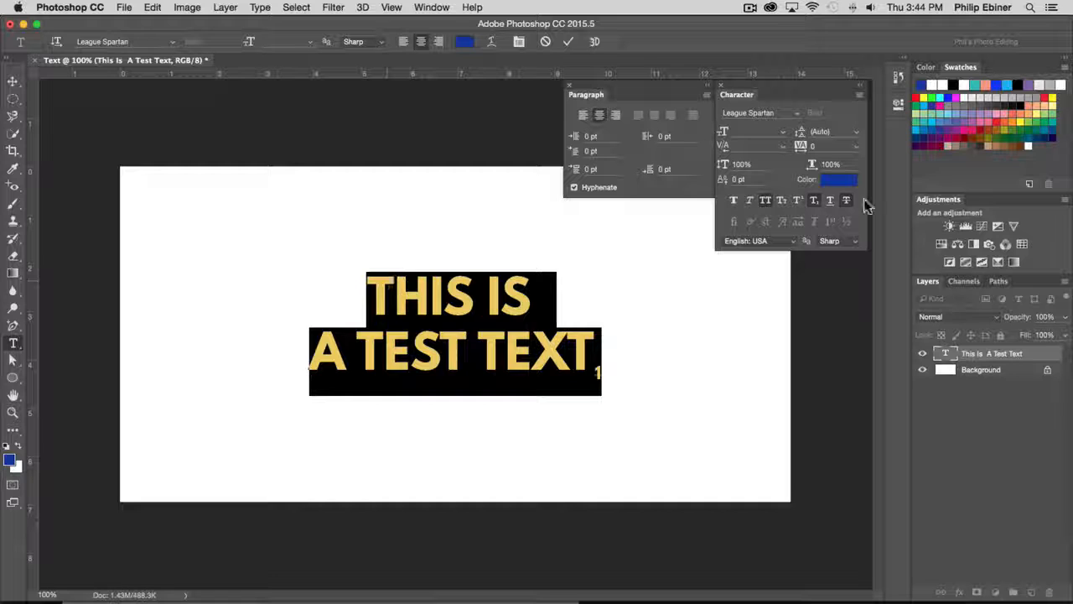
left_click(830, 201)
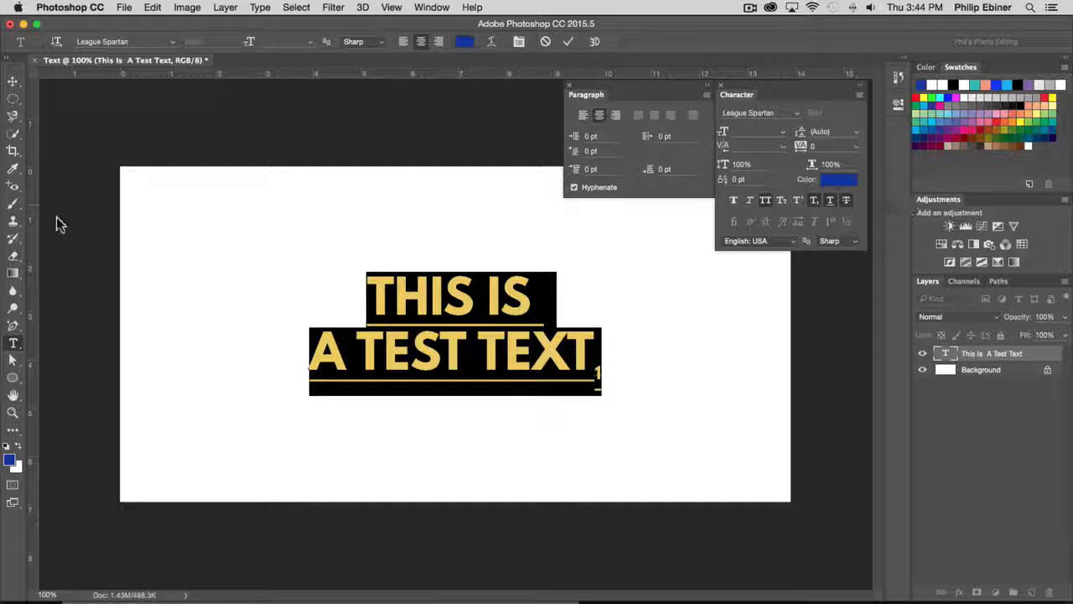
left_click(845, 201)
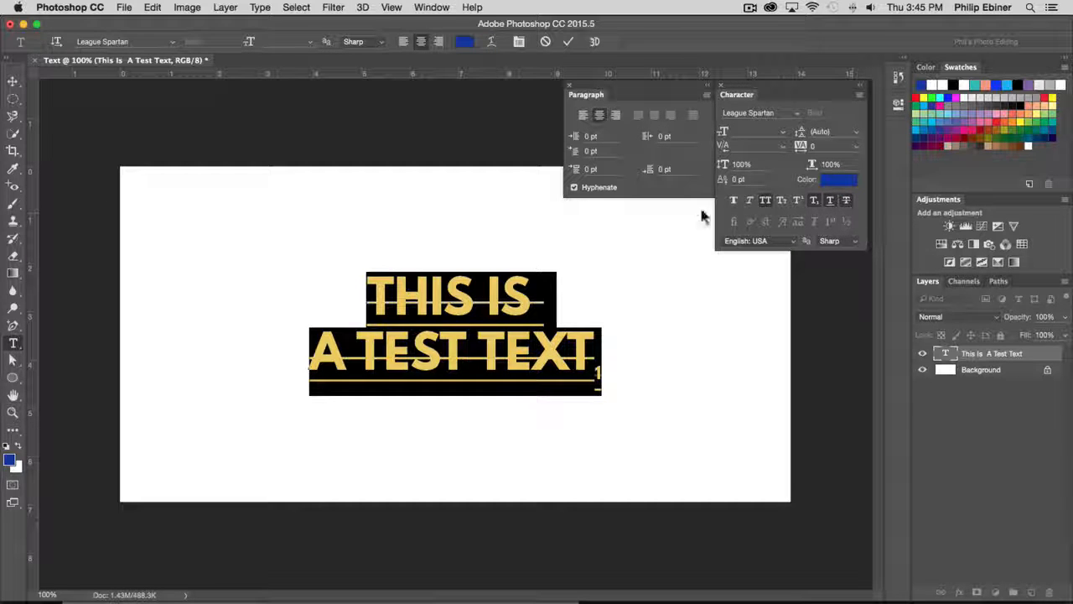
left_click(13, 80)
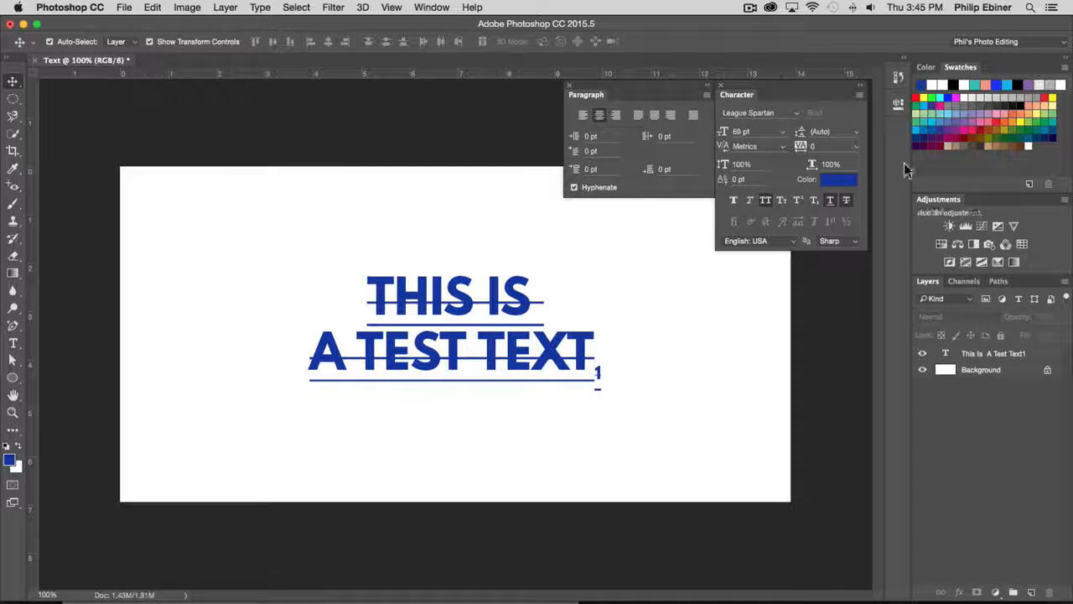
left_click(831, 203)
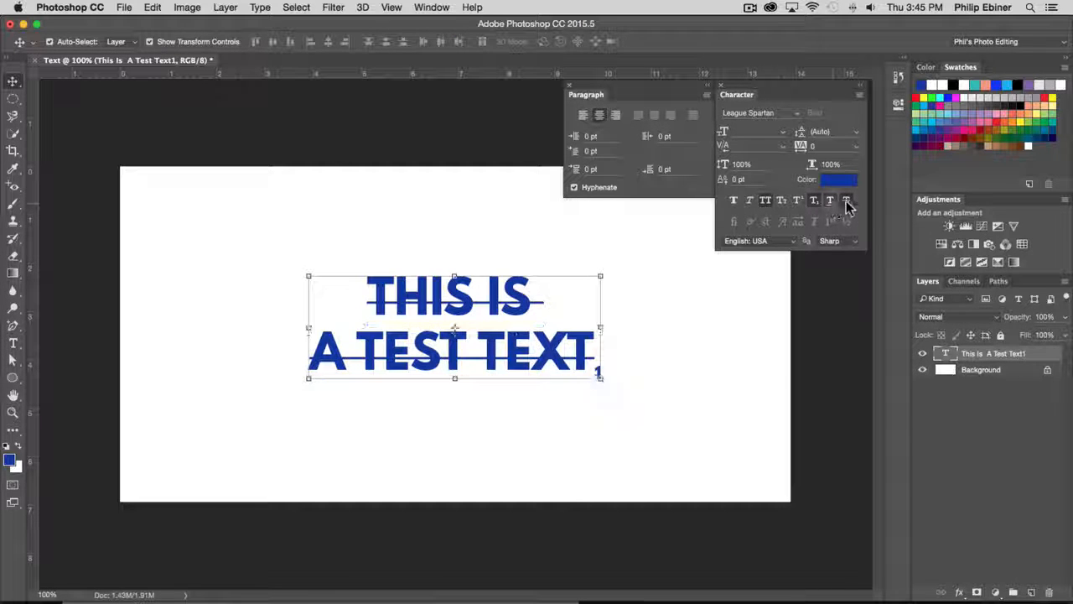
left_click(845, 201)
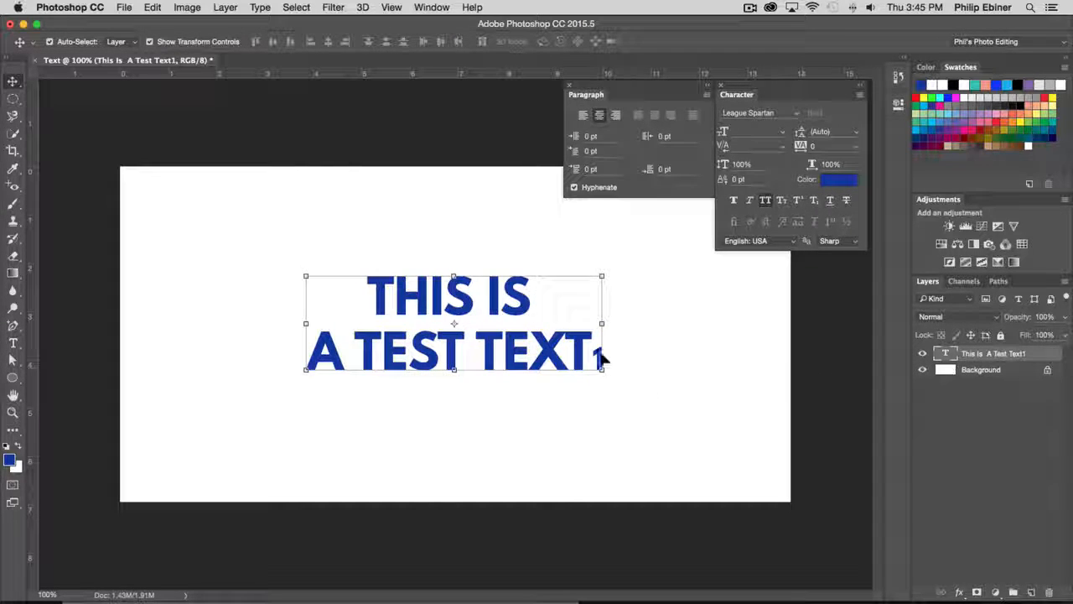
Step: Delete the trailing "1" from the text and commit the edit
key("t")
left_click_drag(593, 354, 613, 355)
key("BackSpace")
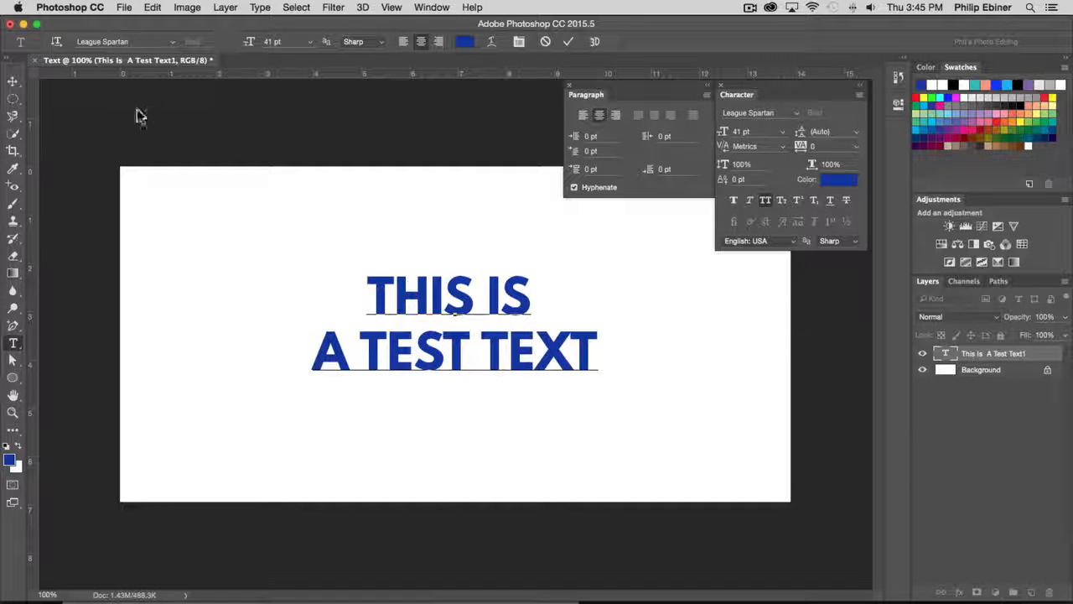
left_click(13, 81)
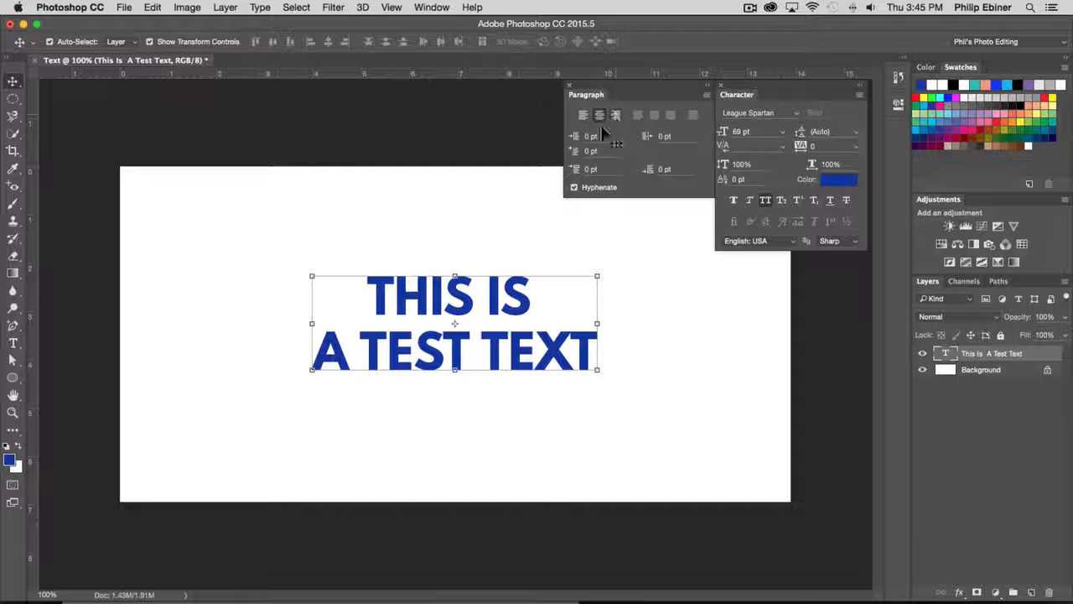
Step: Try left and right alignment on the text layer, and return it to centered
left_click(582, 115)
left_click(598, 115)
left_click(615, 116)
left_click(599, 115)
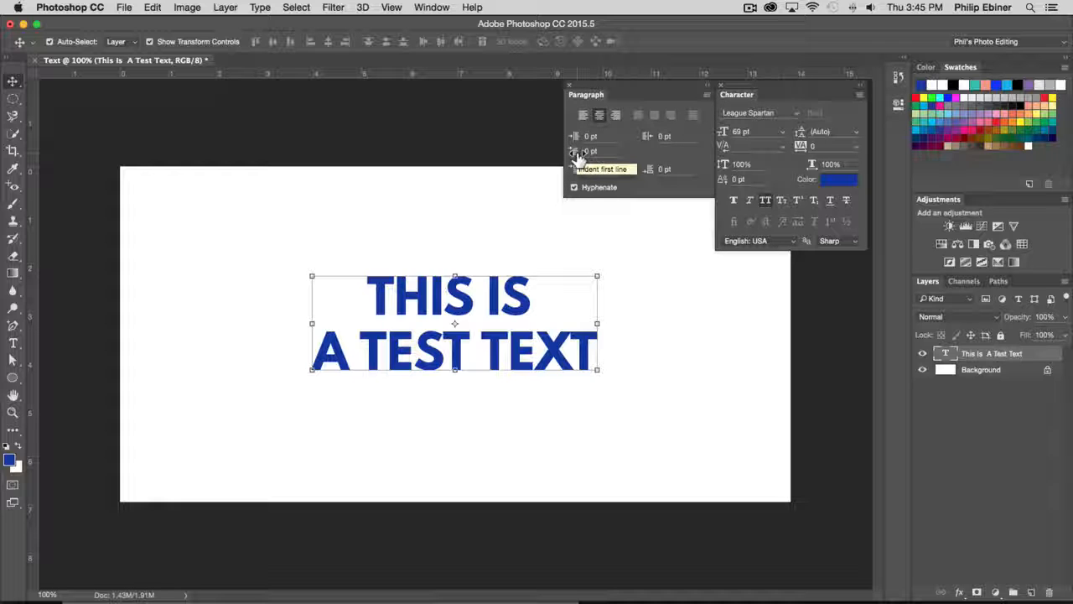
Step: Left-align the text layer, try adjusting its left indent, and restore center alignment with a 0 pt indent
left_click(583, 116)
left_click(590, 136)
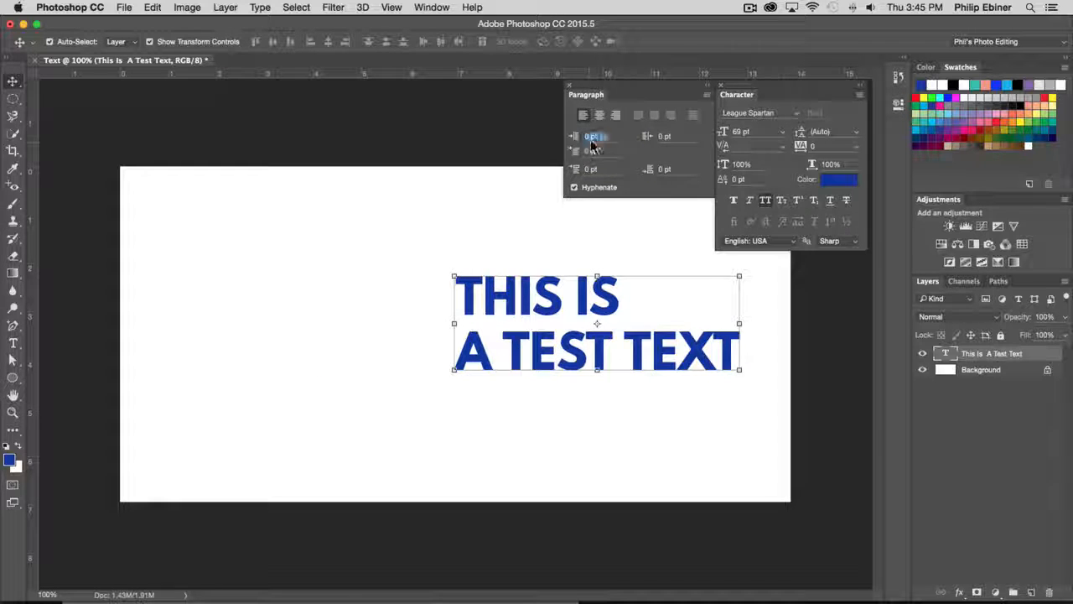
left_click_drag(592, 145, 610, 146)
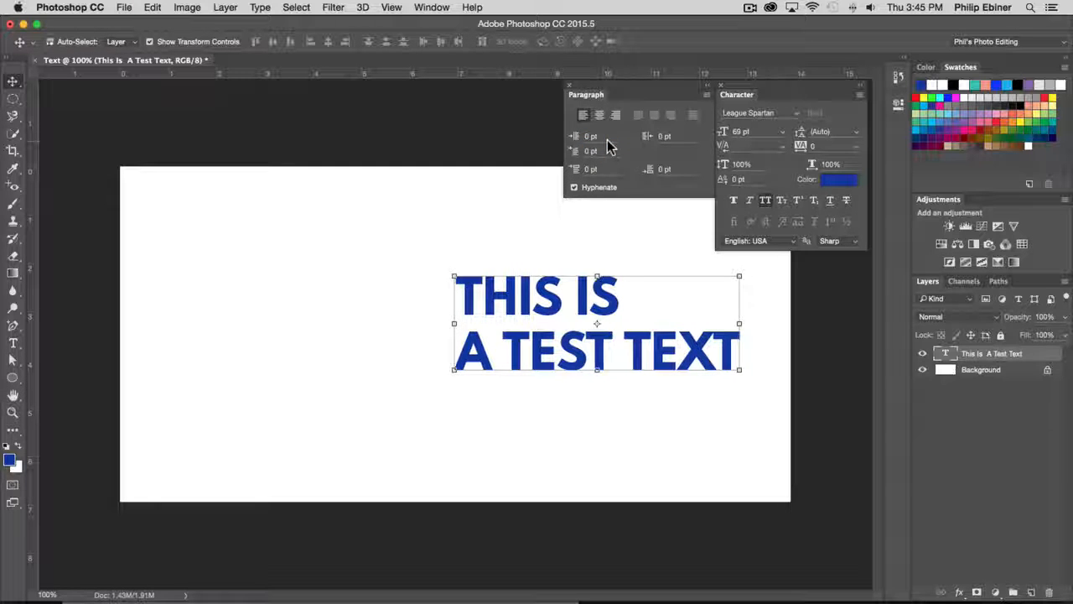
left_click(599, 115)
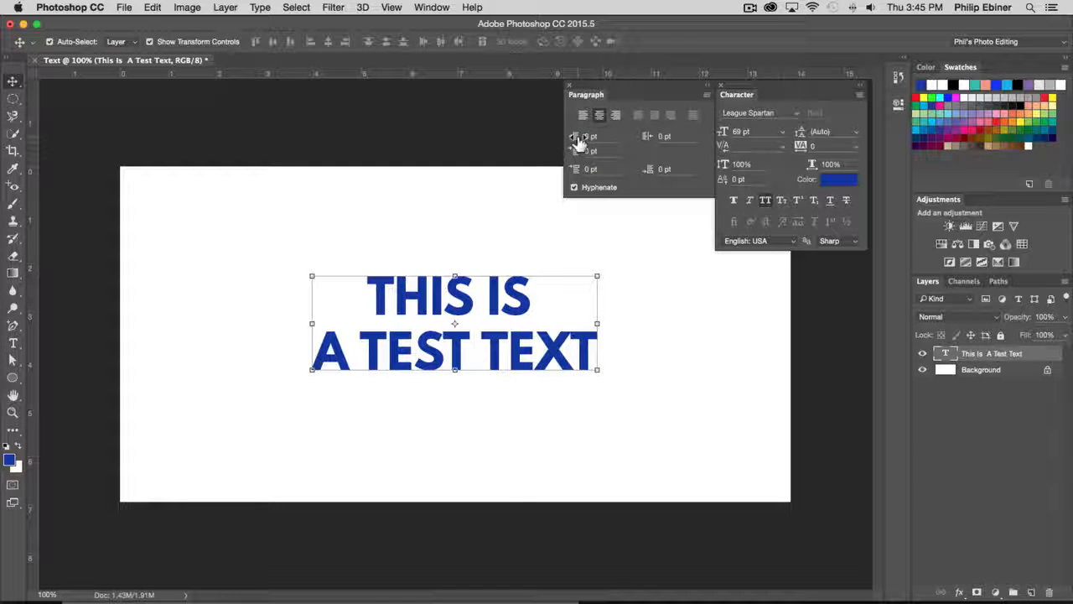
left_click_drag(580, 143, 631, 146)
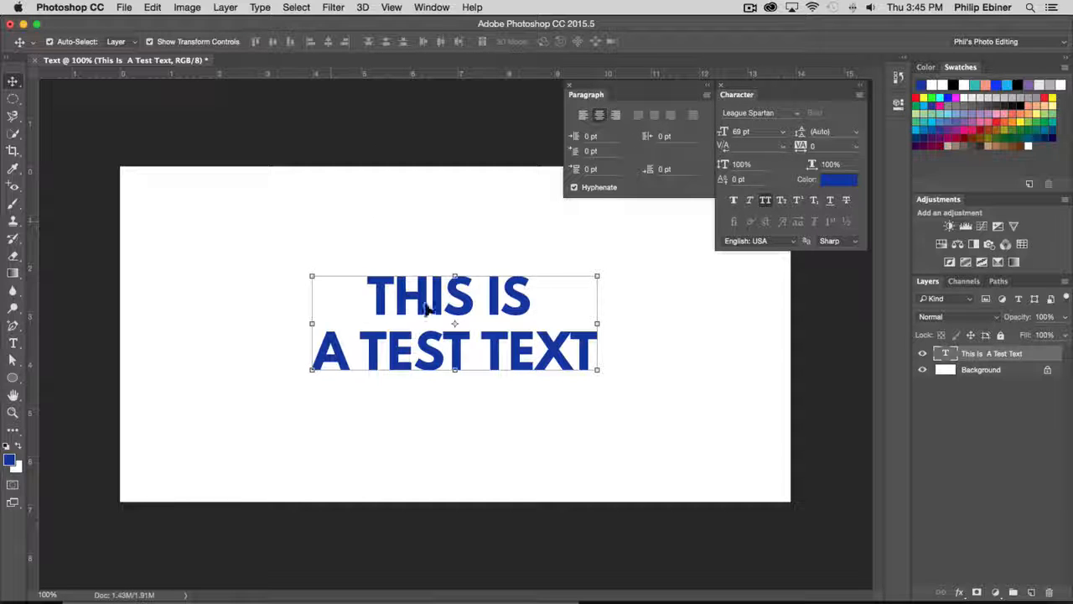
Step: Move the sample text to the lower left of the canvas and draw a paragraph text box in the upper right area
left_click_drag(453, 302, 310, 377)
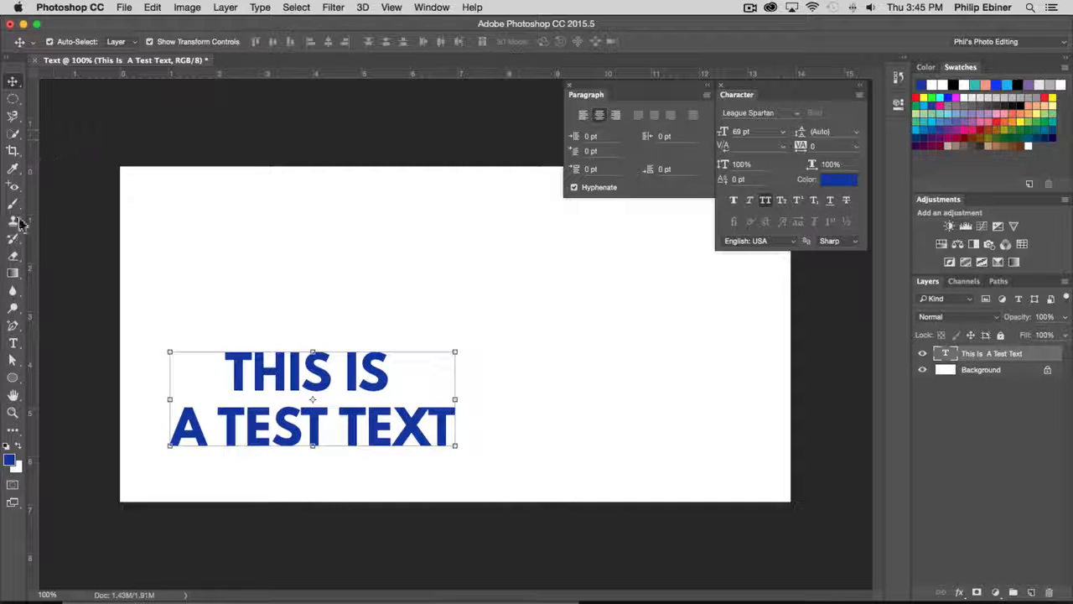
left_click(12, 343)
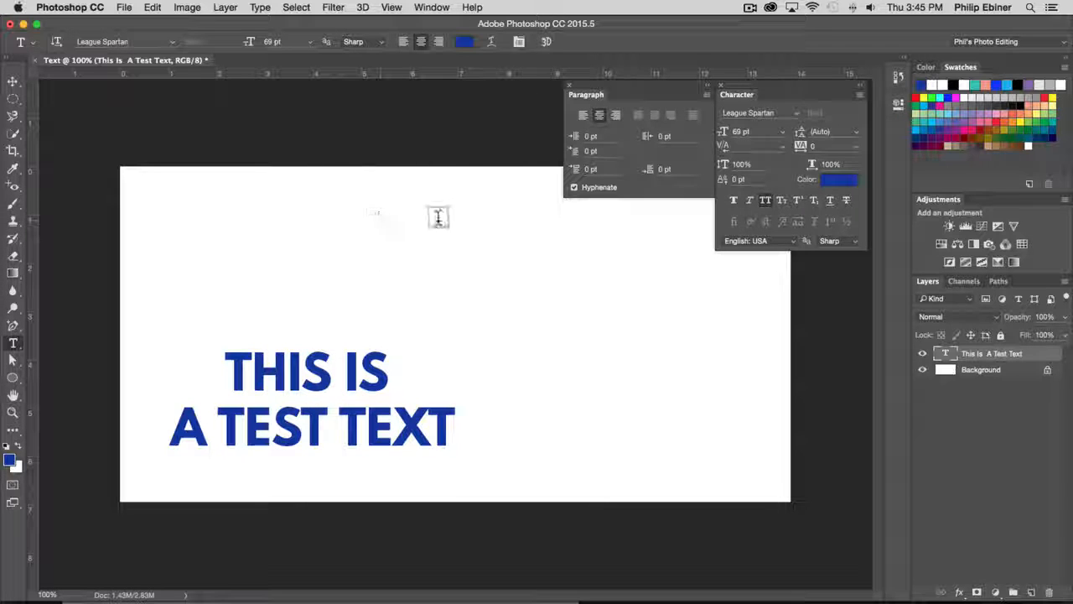
left_click_drag(439, 221, 709, 378)
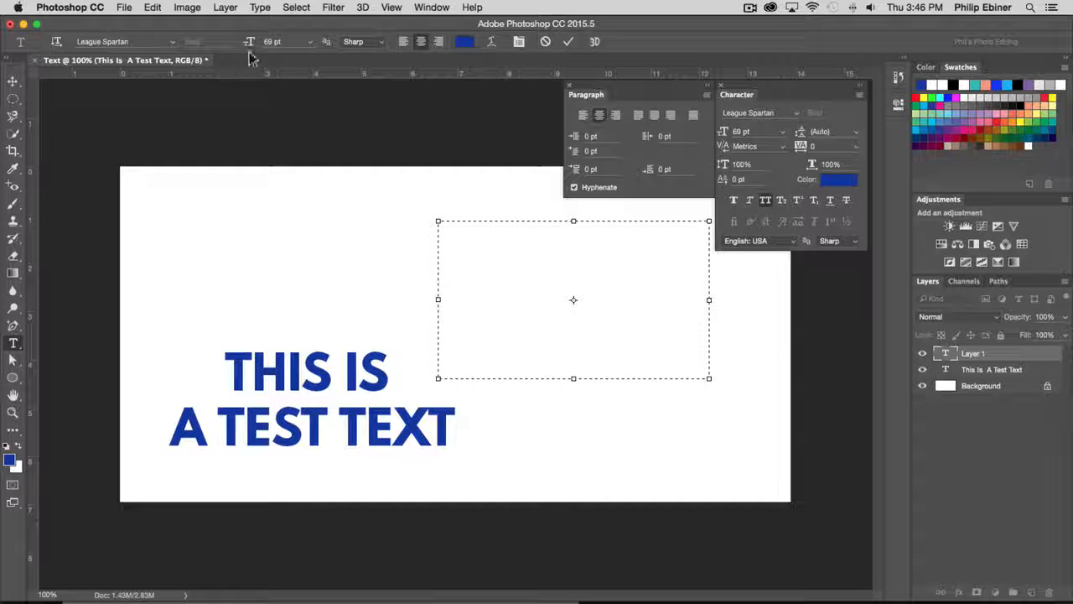
Step: Set the font size to 31 pt and enter "THIS IS A TEST TEXT." in the paragraph text box
left_click_drag(248, 48, 228, 48)
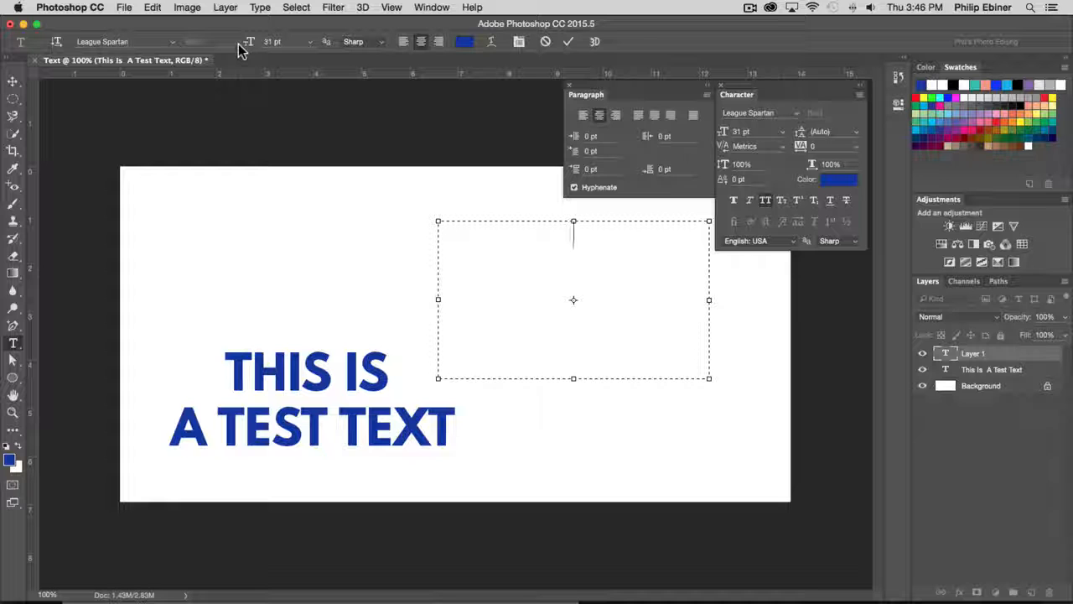
type("THIS ")
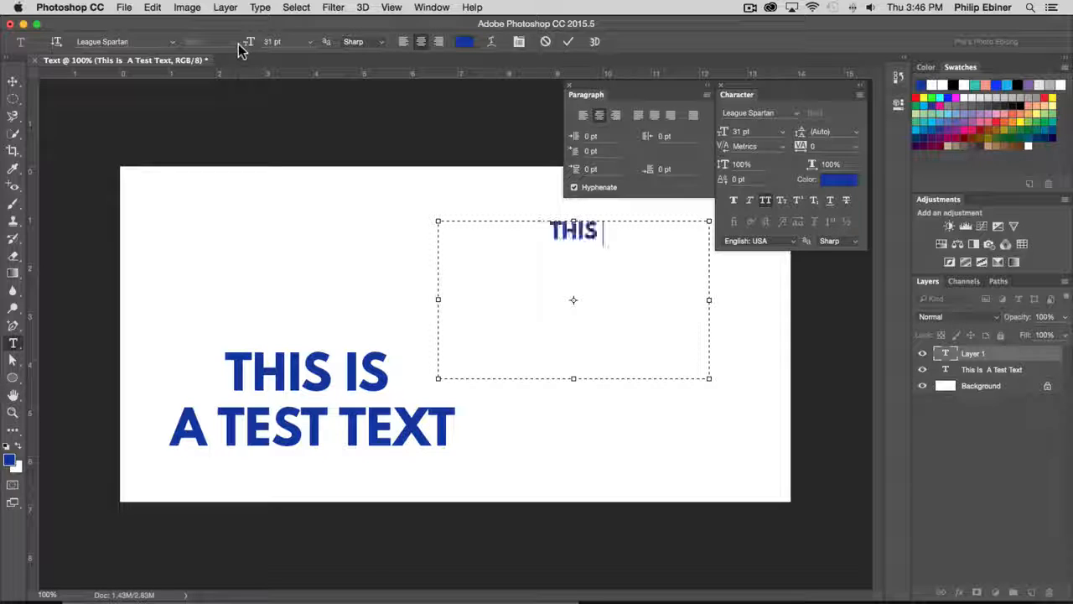
type("IS A TEST TEXT")
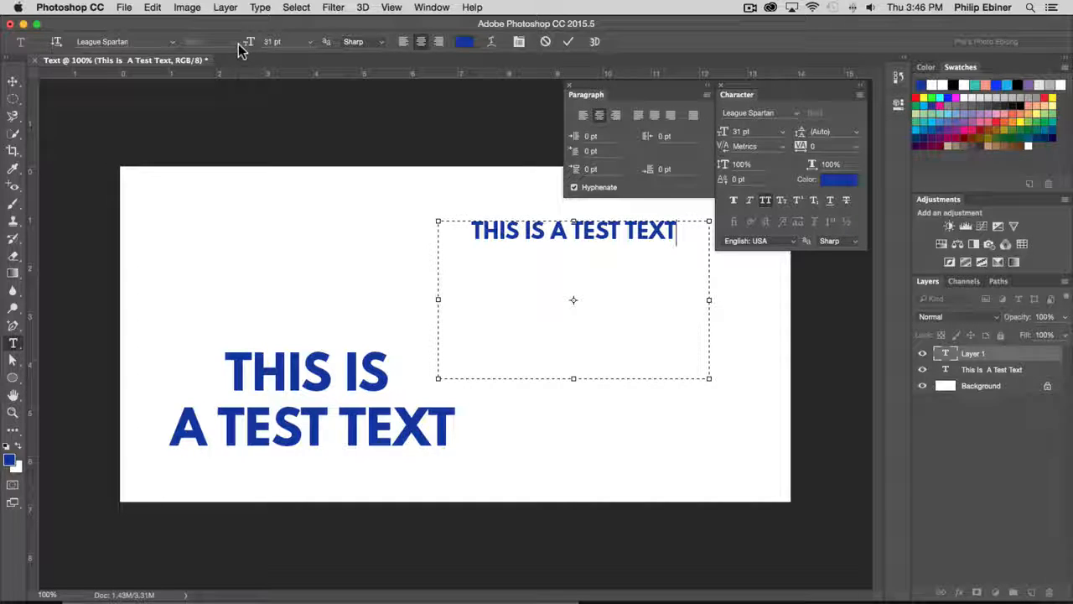
key("super+a")
key("Right")
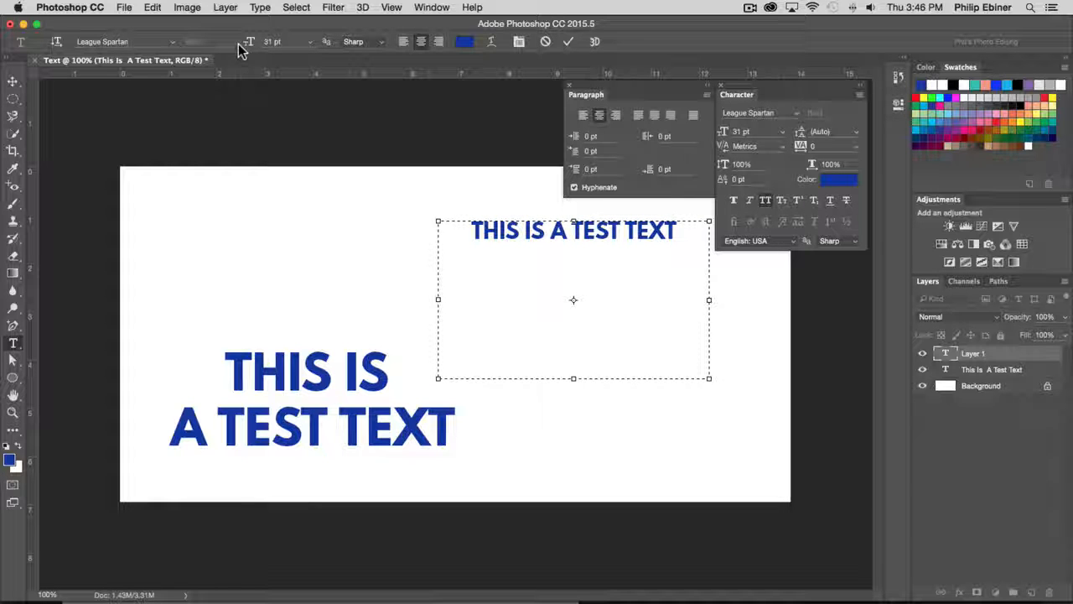
type(".")
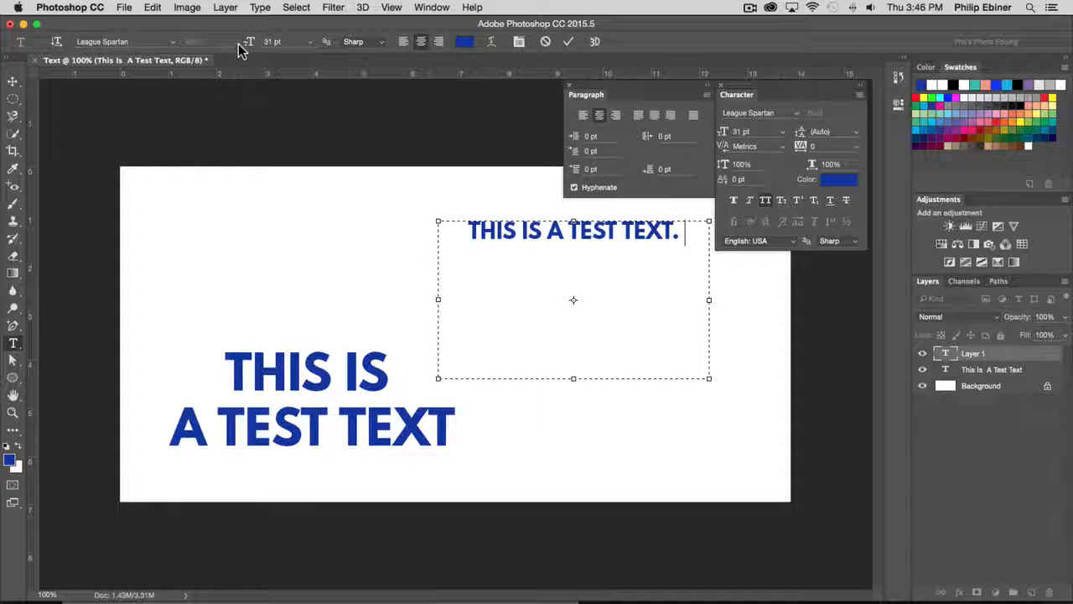
key("BackSpace")
key("BackSpace")
type(".")
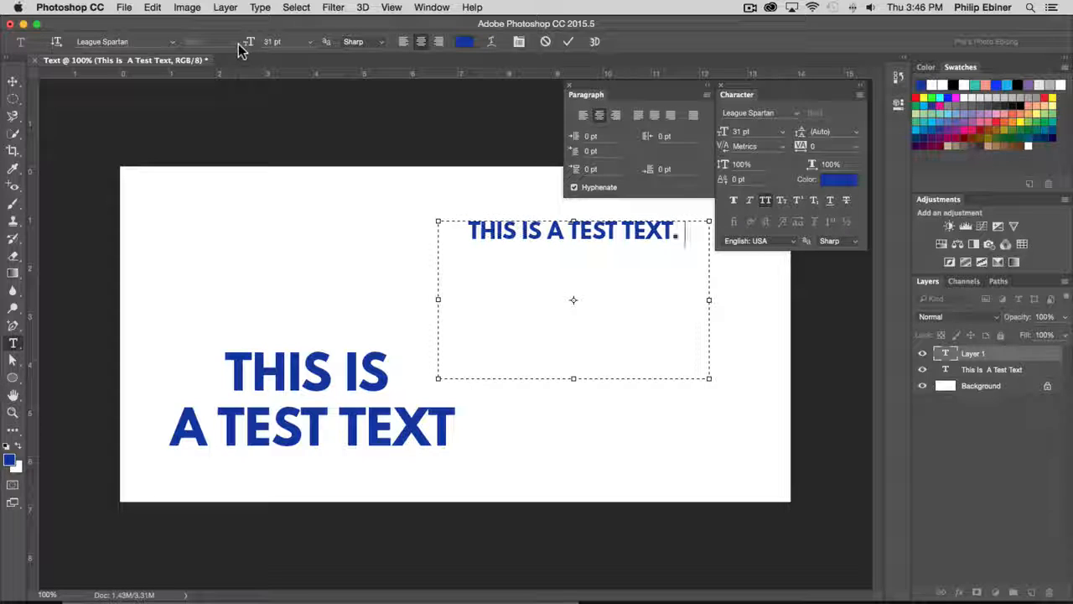
Step: Copy the sentence and paste it repeatedly so the paragraph text box contains it six times
key("super+a")
key("super+v")
key("super+v")
key("super+v")
key("super+v")
key("super+v")
key("super+v")
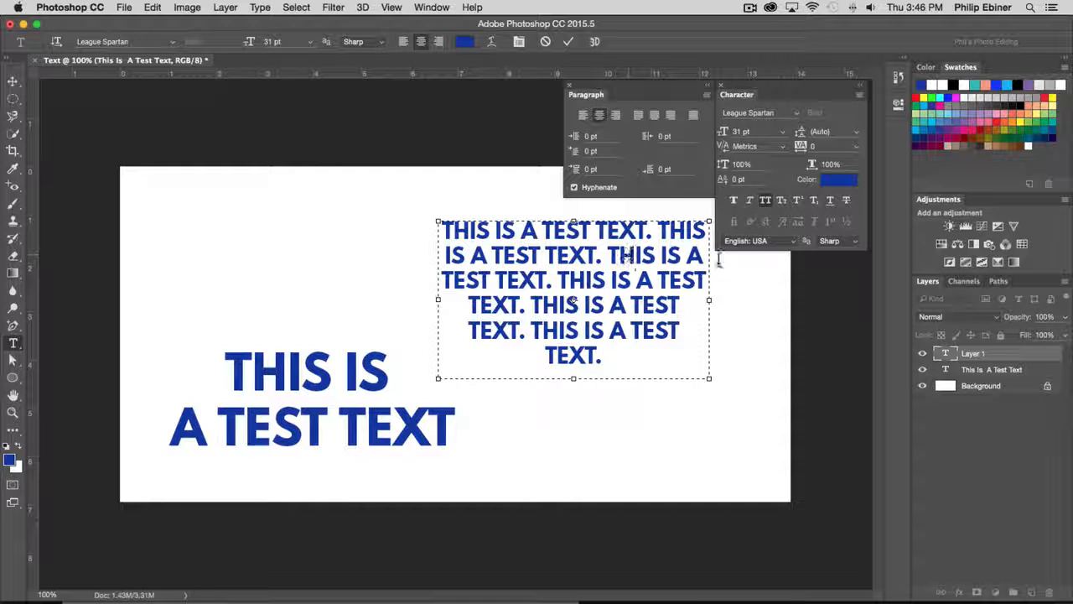
Step: Try left alignment and the different justification options on the paragraph, choose justified with the last line left-aligned, and commit the text
left_click(584, 115)
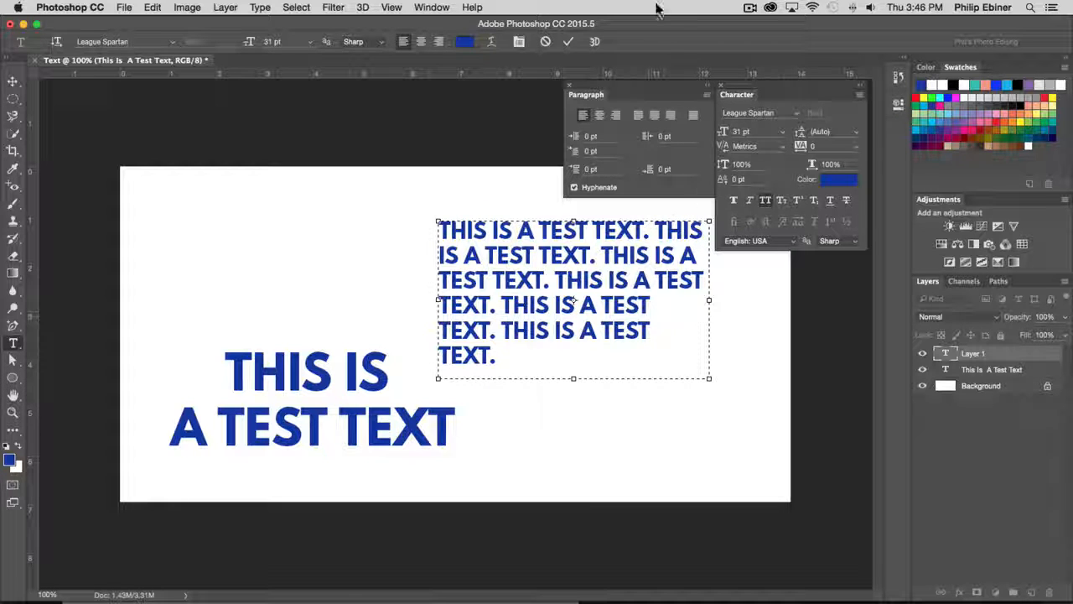
left_click(640, 117)
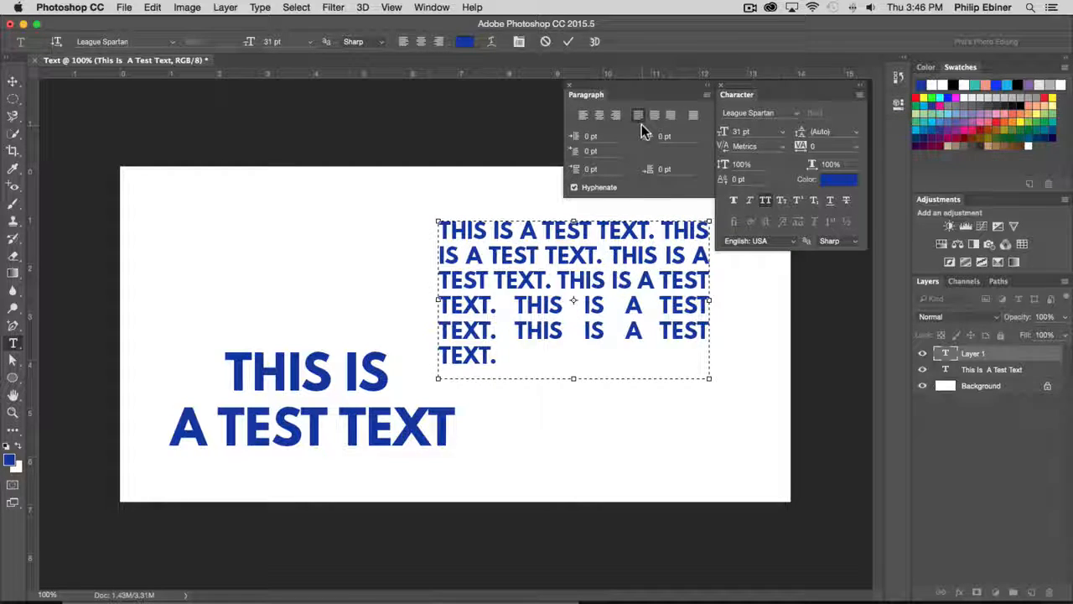
left_click(655, 116)
left_click(640, 116)
left_click(669, 115)
left_click(638, 115)
left_click(655, 116)
left_click(669, 114)
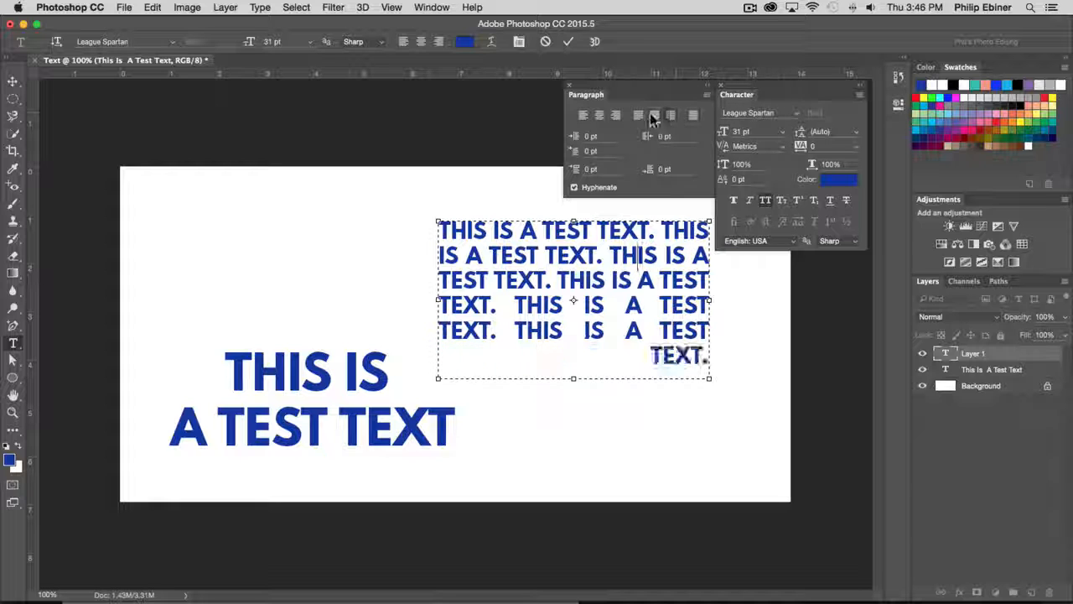
left_click(693, 116)
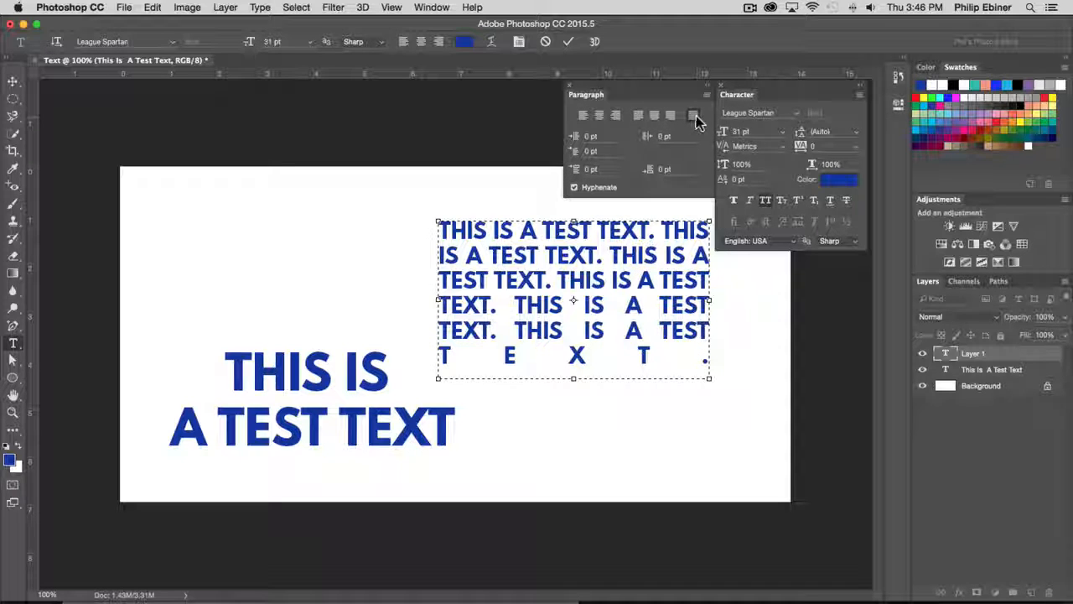
left_click(639, 115)
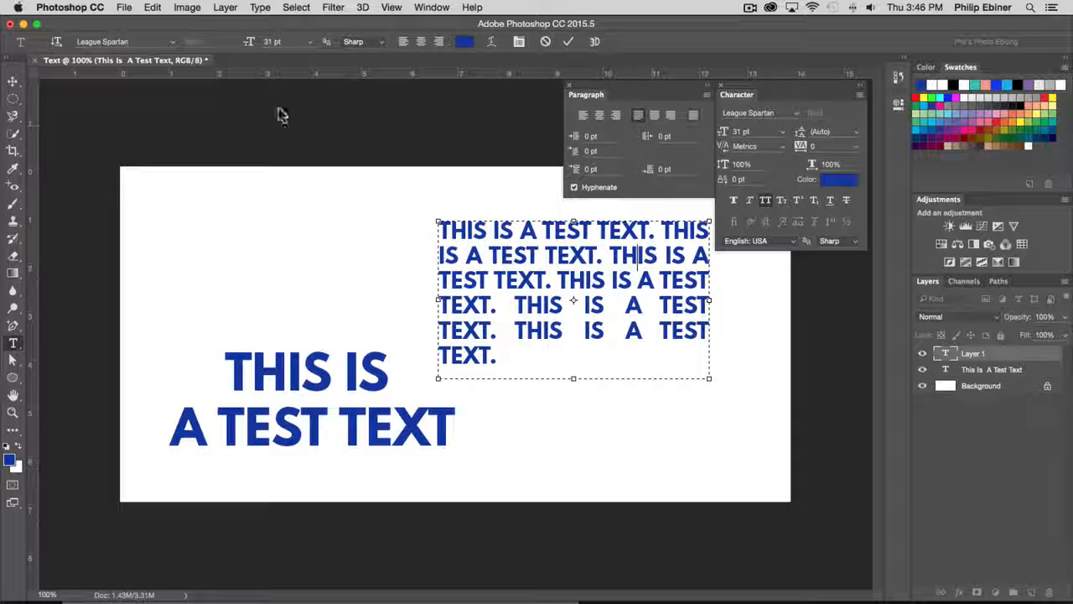
left_click(16, 80)
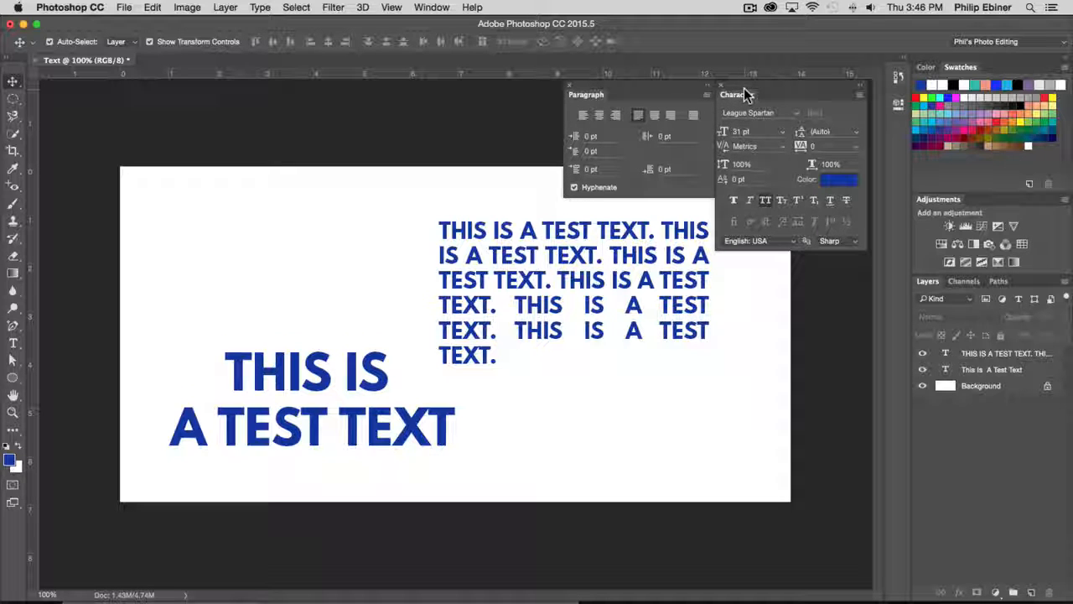
Step: Dock the floating Character and Paragraph panels together between the Swatches and Adjustments panels
left_click_drag(737, 99, 943, 199)
left_click_drag(586, 93, 974, 207)
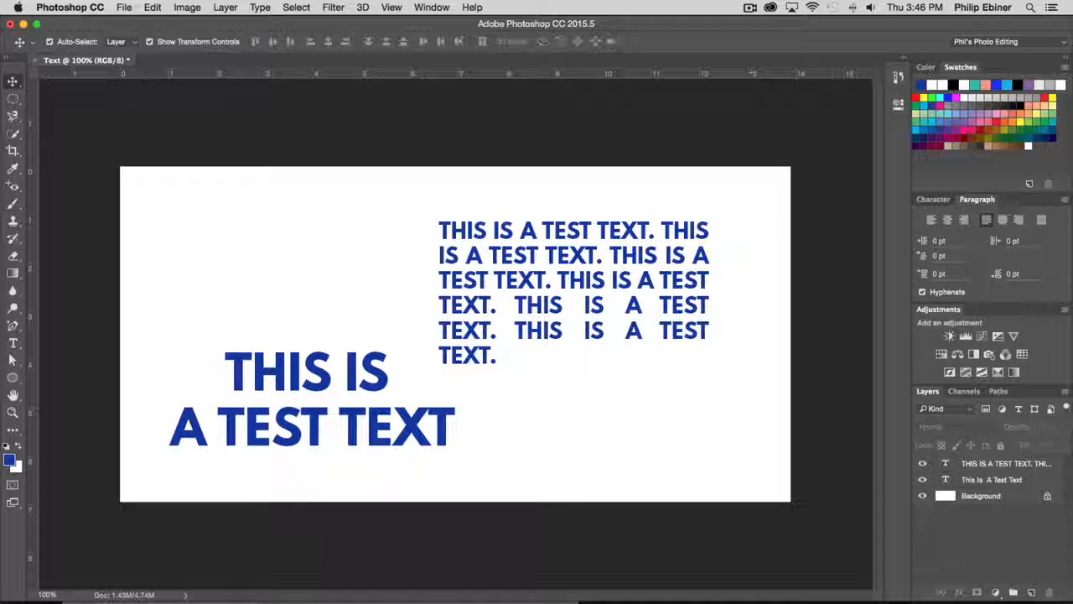